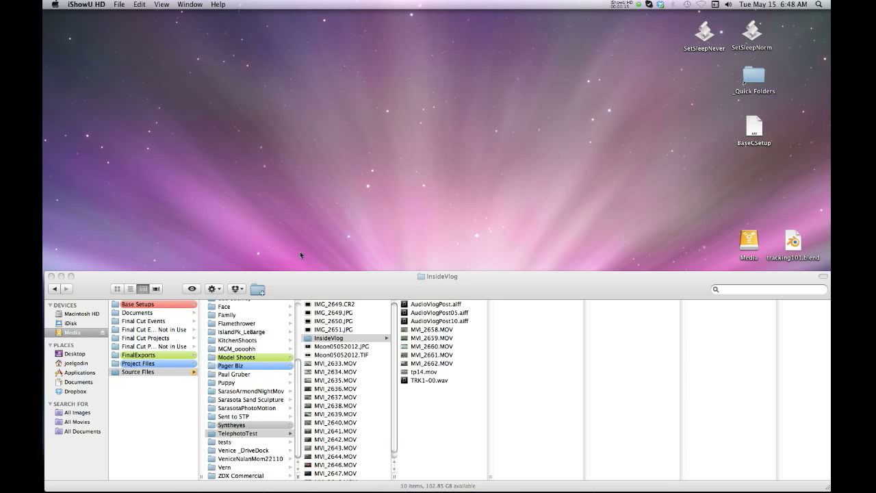
- Bring Final Cut Pro to the front and look through the Clip menu without choosing anything
{"action": "mouse_move", "coordinate": [45, 179]}
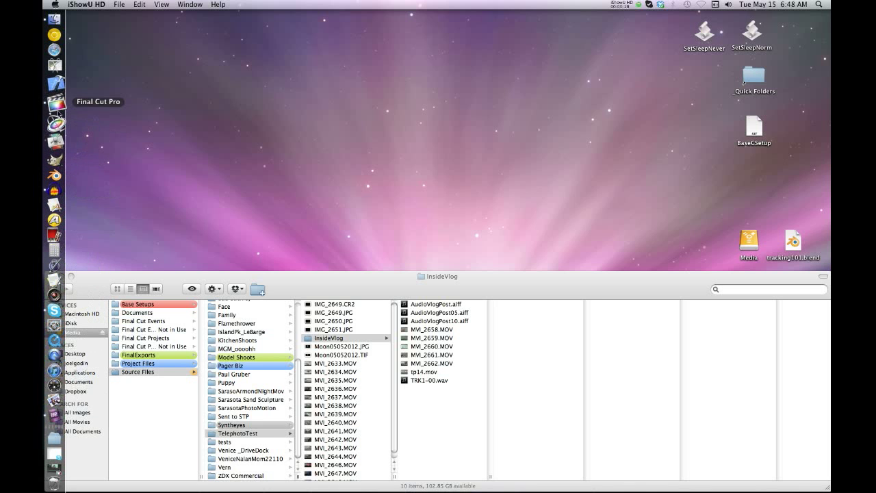
{"action": "left_click", "coordinate": [56, 103]}
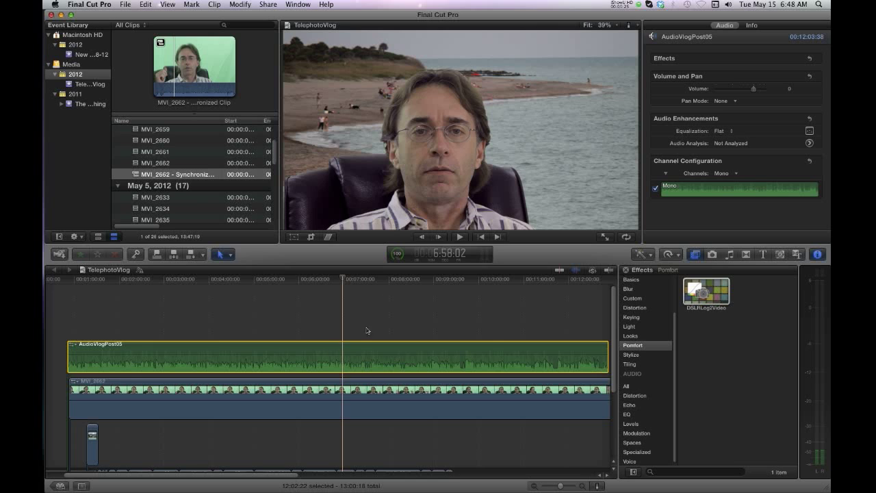
{"action": "mouse_move", "coordinate": [376, 349]}
{"action": "left_click", "coordinate": [215, 4]}
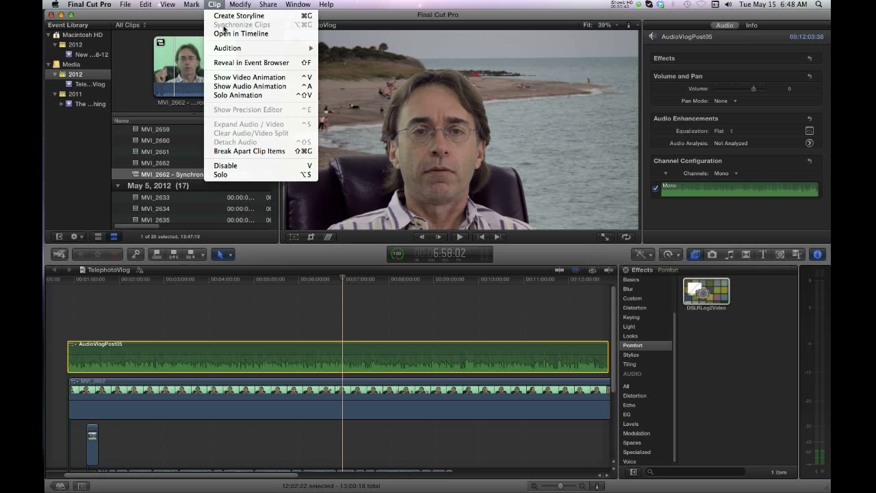
{"action": "left_click", "coordinate": [351, 4]}
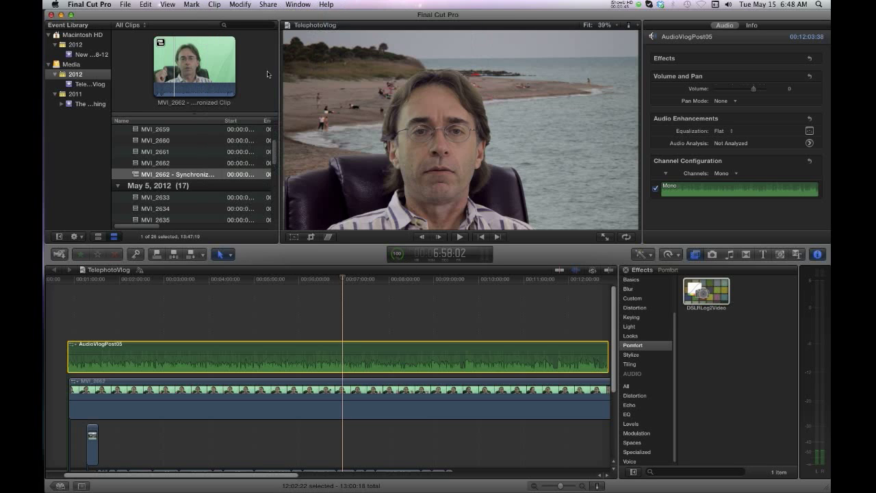
- Load MVI_2662 - Synchronized Clip into the viewer and play it, pausing, then resuming from 1:44:15
{"action": "left_click", "coordinate": [223, 45]}
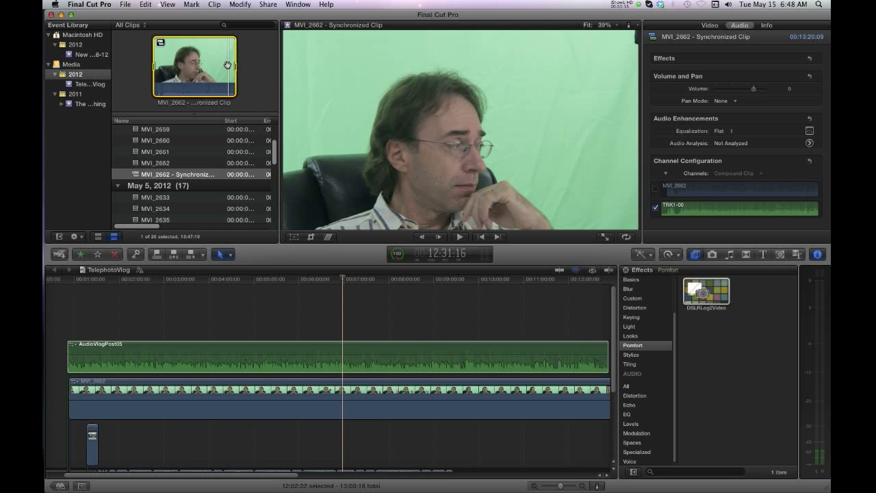
{"action": "key", "text": "space"}
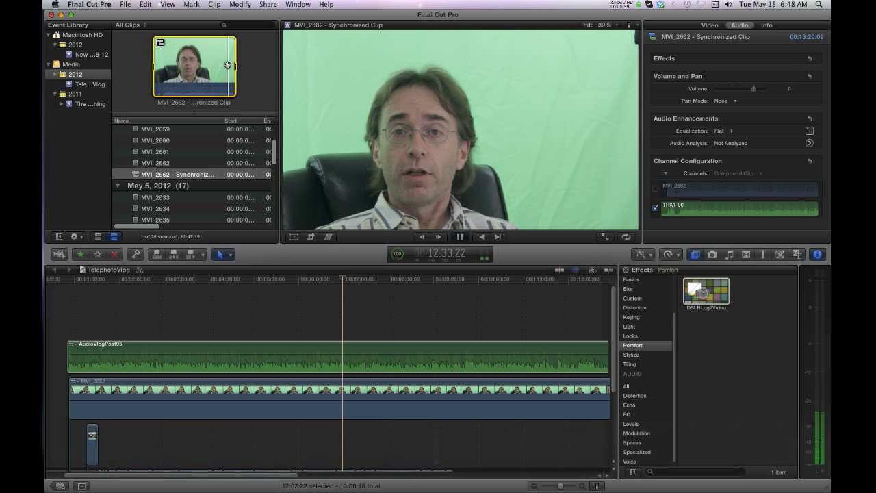
{"action": "key", "text": "k"}
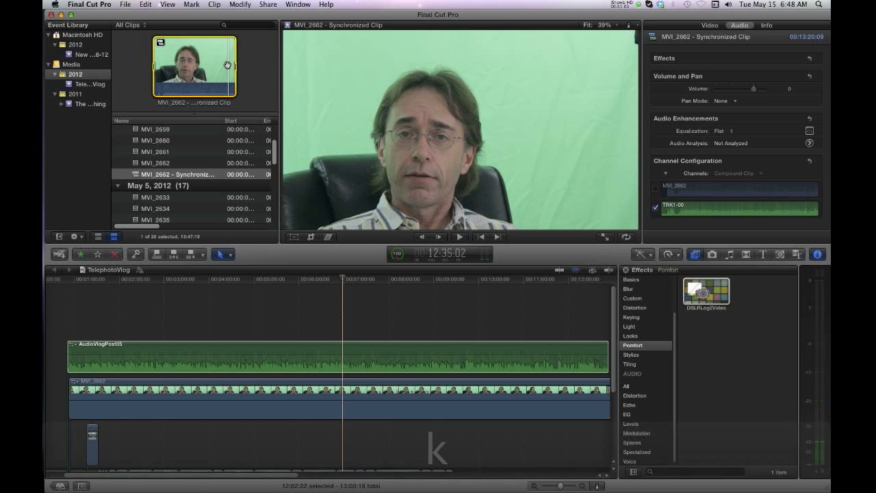
{"action": "key", "text": "space"}
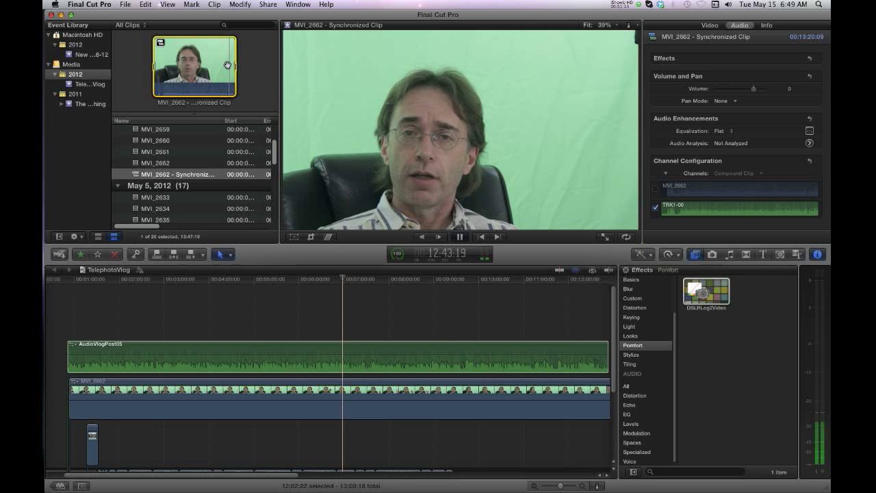
{"action": "key", "text": "k"}
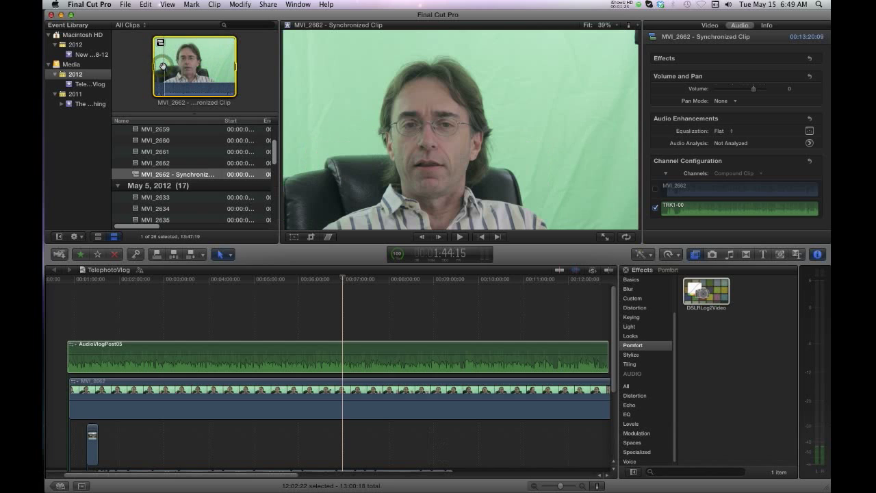
{"action": "key", "text": "l"}
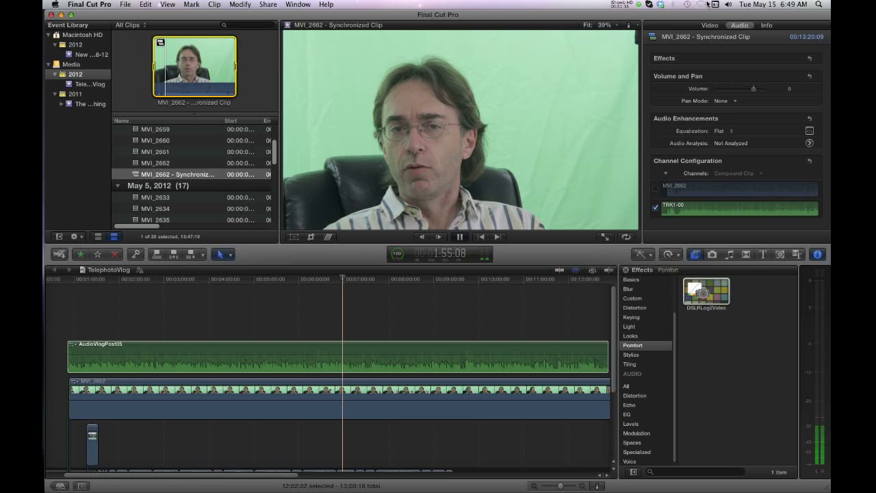
- Adjust the computer's output volume from the menu bar
{"action": "left_click", "coordinate": [728, 4]}
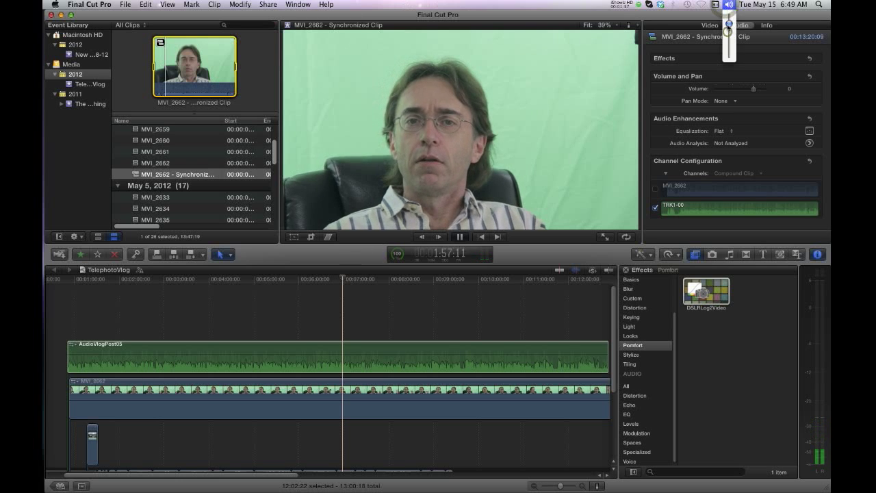
{"action": "left_click", "coordinate": [727, 27]}
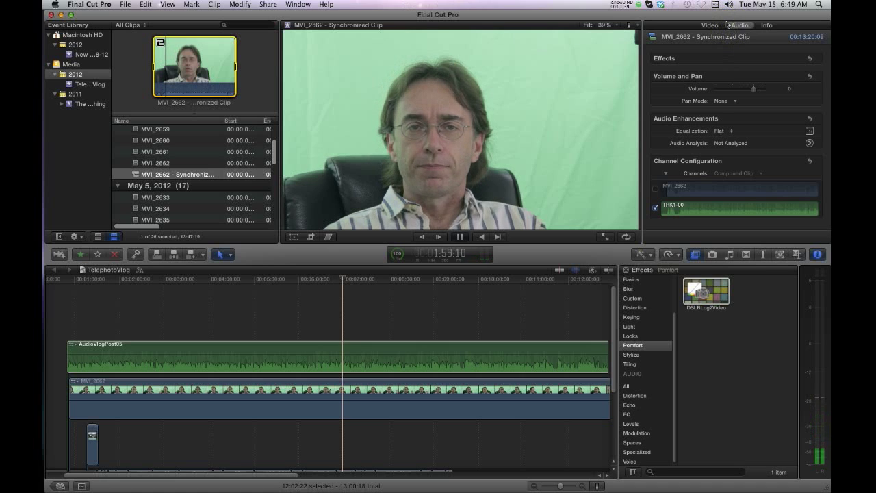
{"action": "left_click", "coordinate": [729, 6]}
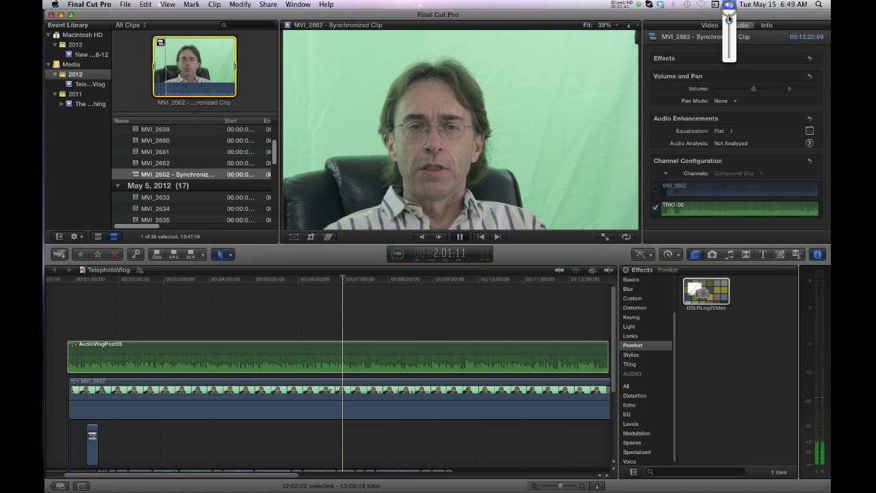
{"action": "left_click", "coordinate": [729, 21]}
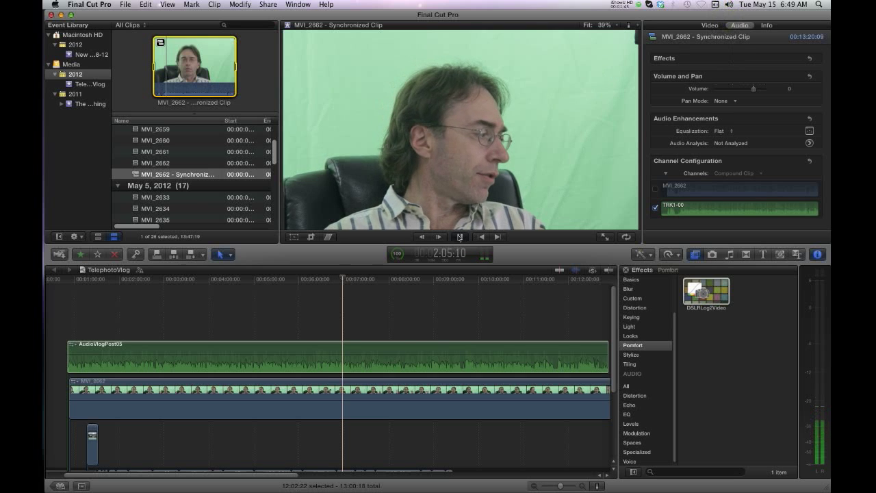
- Stop playback at 2:05:18 and cancel an edit of the clip's start timecode
{"action": "key", "text": "space"}
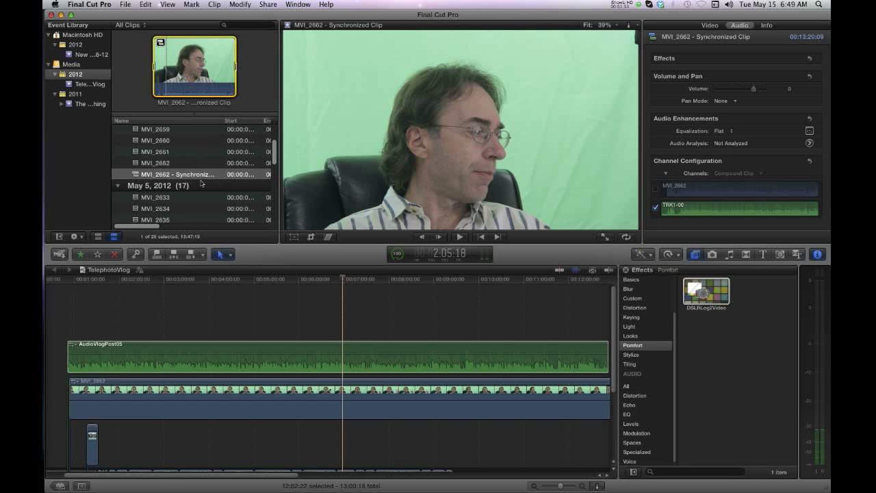
{"action": "left_click", "coordinate": [232, 180]}
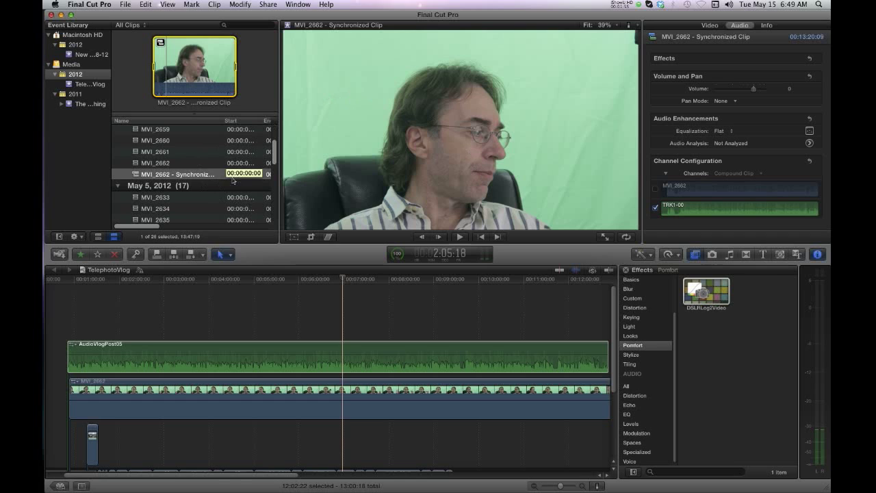
{"action": "key", "text": "Escape"}
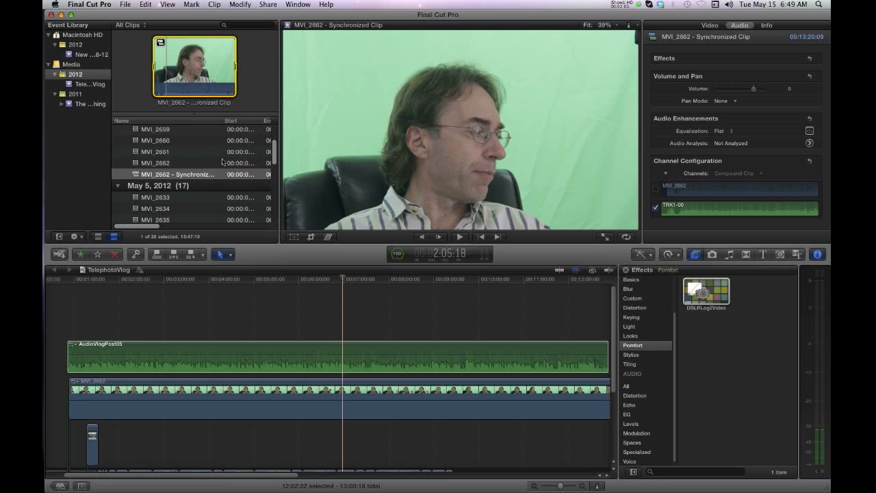
- Minimize Final Cut Pro and switch to Audacity with the AudioVlogPost recording
{"action": "left_click", "coordinate": [61, 15]}
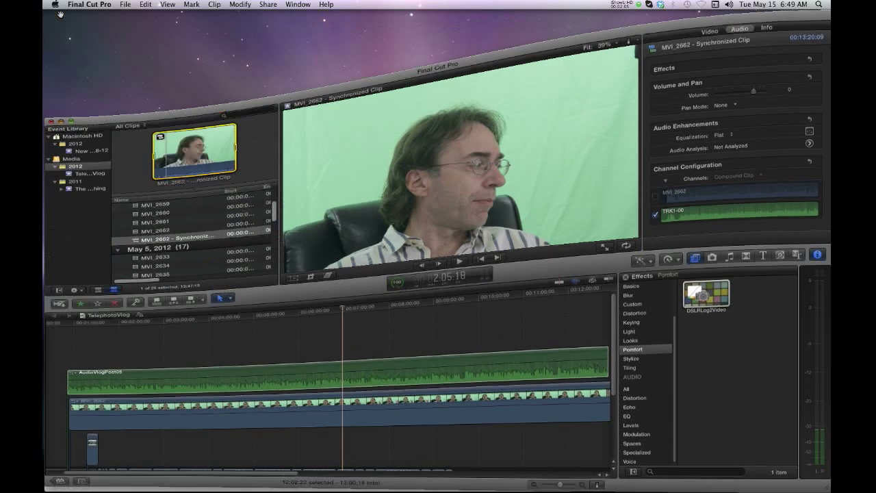
{"action": "mouse_move", "coordinate": [45, 45]}
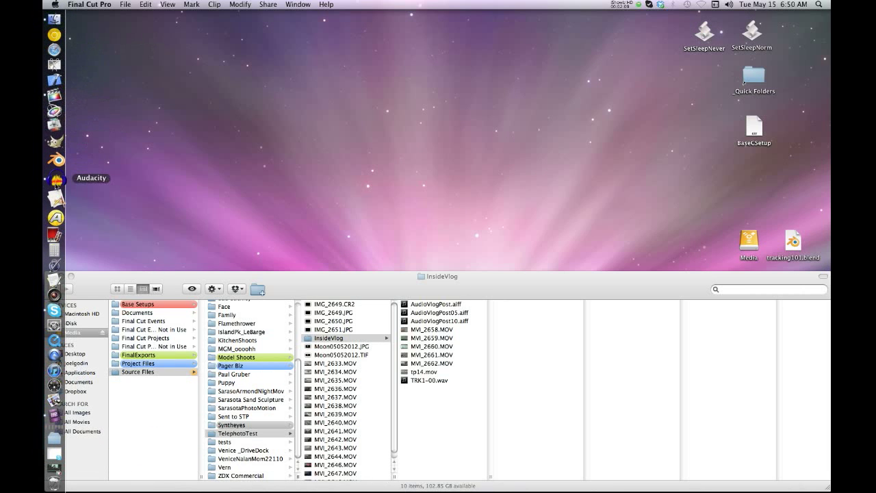
{"action": "left_click", "coordinate": [57, 180]}
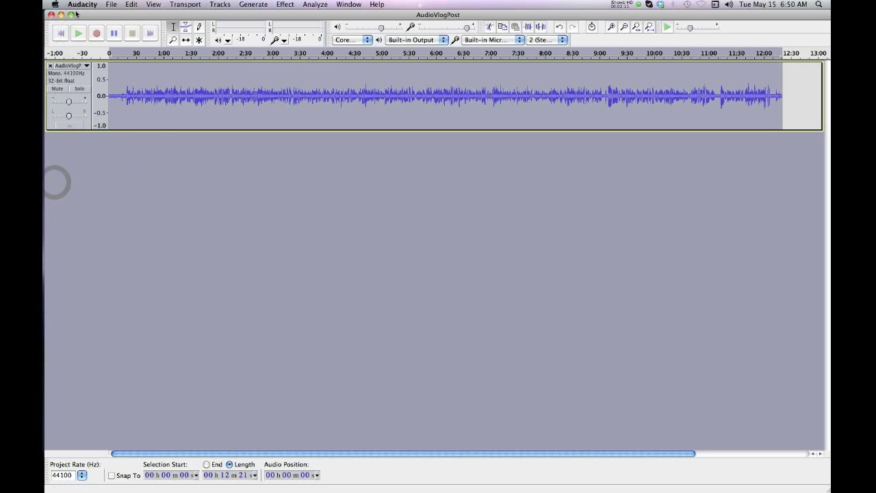
- Confirm Audacity's version is 1.3.15-alpha in the About window, then close it
{"action": "left_click", "coordinate": [77, 5]}
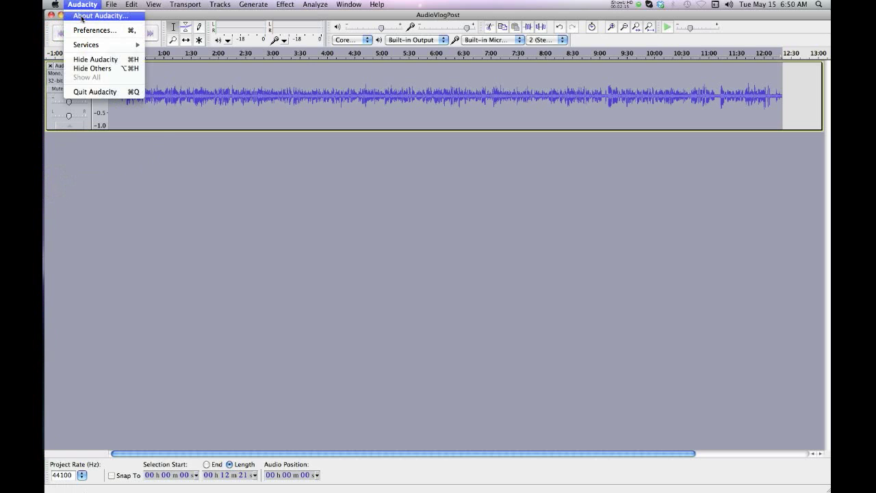
{"action": "left_click", "coordinate": [82, 16]}
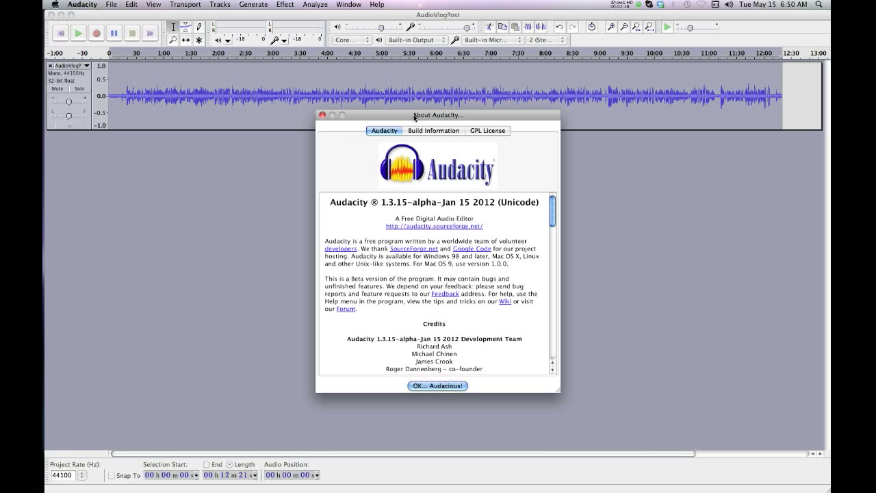
{"action": "left_click_drag", "start_coordinate": [414, 116], "coordinate": [410, 149]}
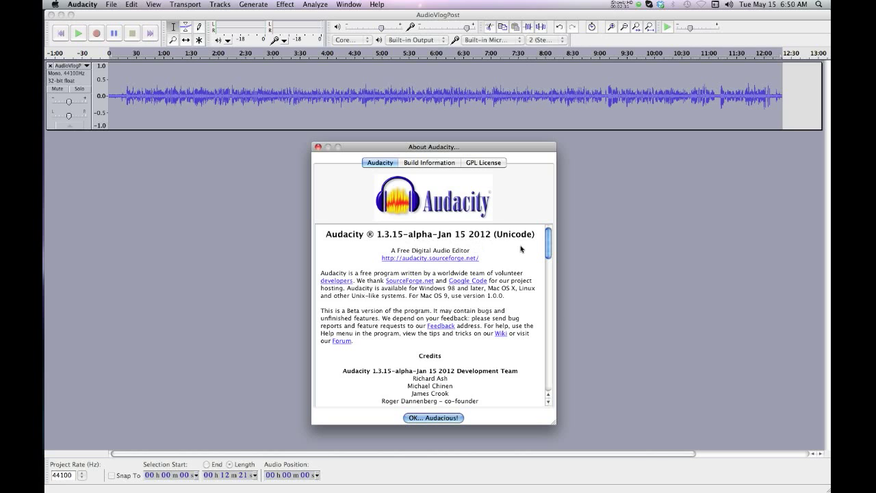
{"action": "mouse_move", "coordinate": [547, 241]}
{"action": "left_mouse_down"}
{"action": "mouse_move", "coordinate": [547, 397]}
{"action": "mouse_move", "coordinate": [540, 228]}
{"action": "left_mouse_up"}
{"action": "left_click", "coordinate": [443, 419]}
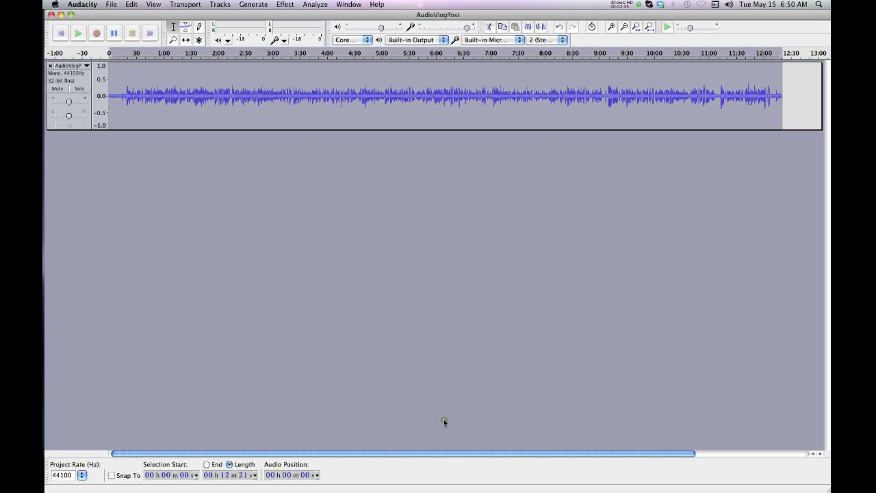
{"action": "left_click", "coordinate": [130, 4]}
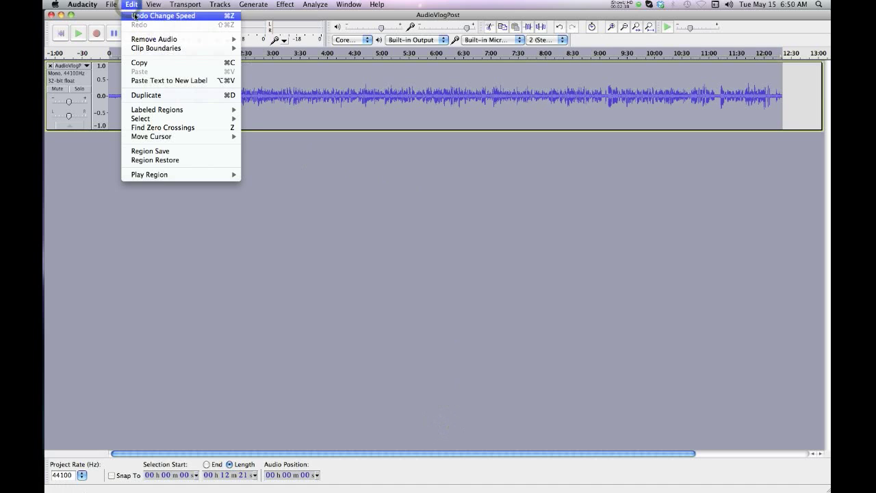
{"action": "left_click", "coordinate": [135, 14]}
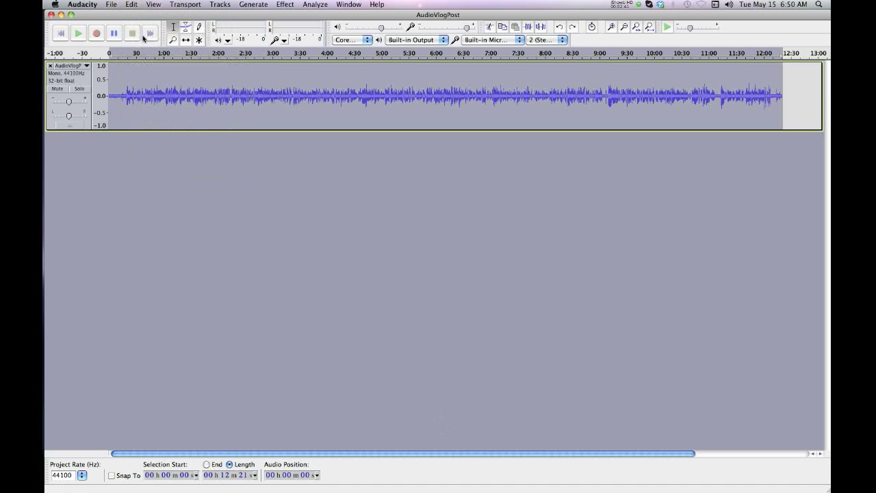
{"action": "left_click", "coordinate": [83, 79]}
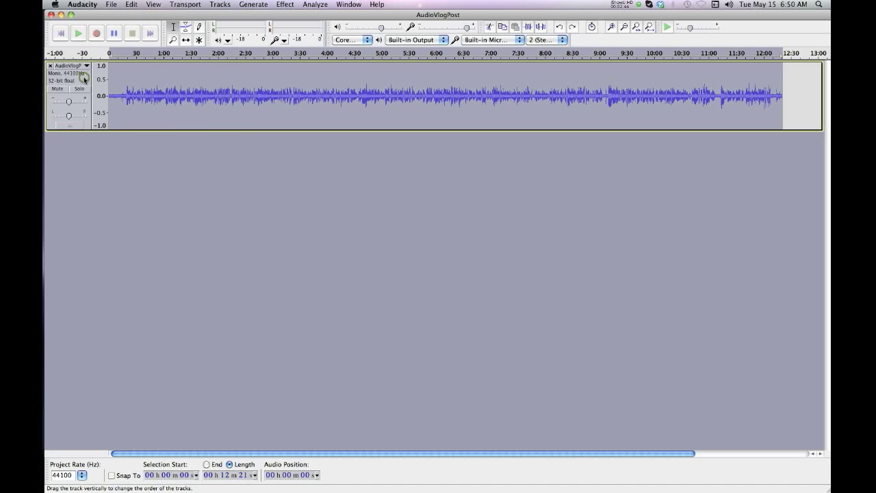
{"action": "left_click", "coordinate": [121, 161]}
{"action": "left_click", "coordinate": [112, 6]}
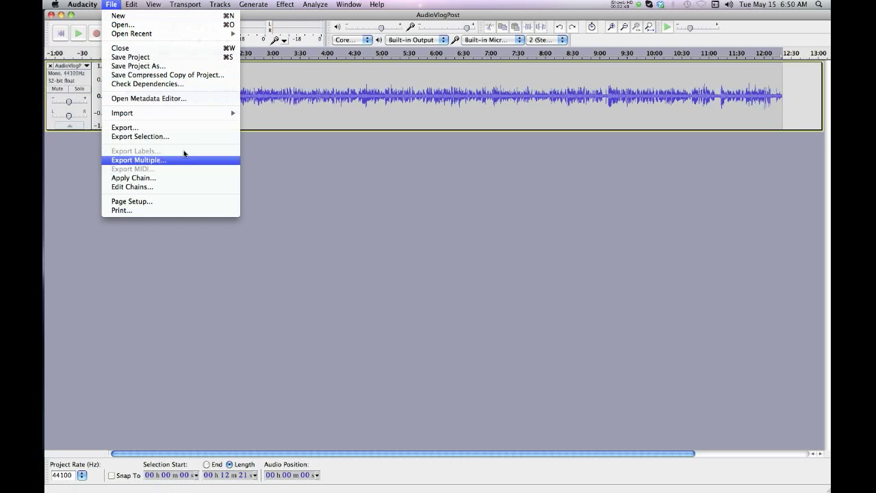
{"action": "left_click", "coordinate": [125, 26]}
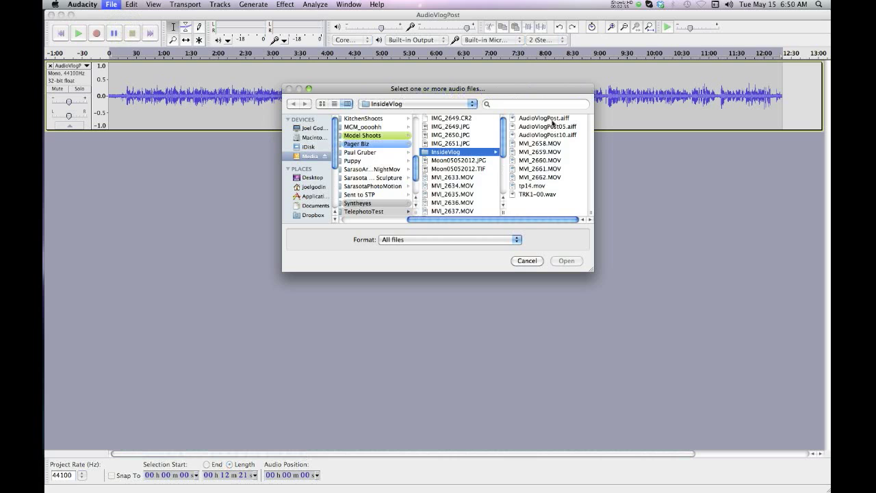
{"action": "left_click", "coordinate": [550, 119]}
{"action": "left_click", "coordinate": [526, 261]}
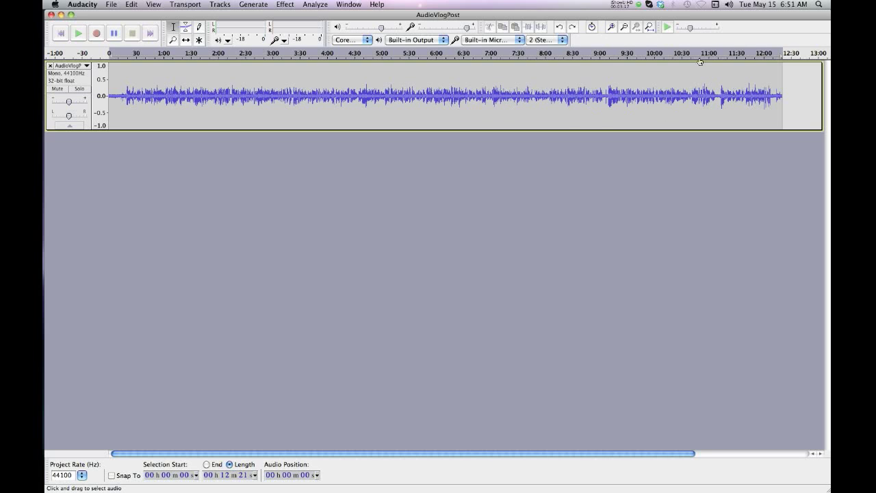
{"action": "left_click", "coordinate": [283, 5]}
- Choose Effect > Change Speed for the AudioVlogPost track
{"action": "left_click", "coordinate": [283, 5]}
{"action": "left_click", "coordinate": [284, 5]}
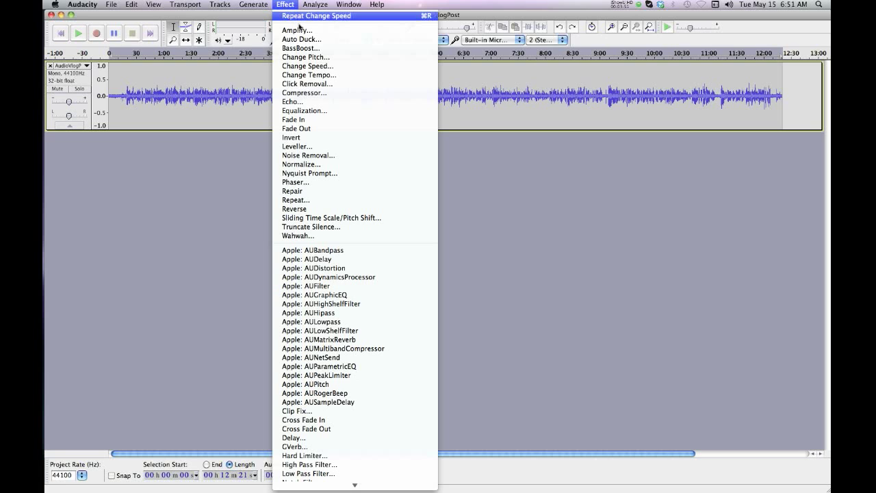
{"action": "left_click", "coordinate": [323, 66]}
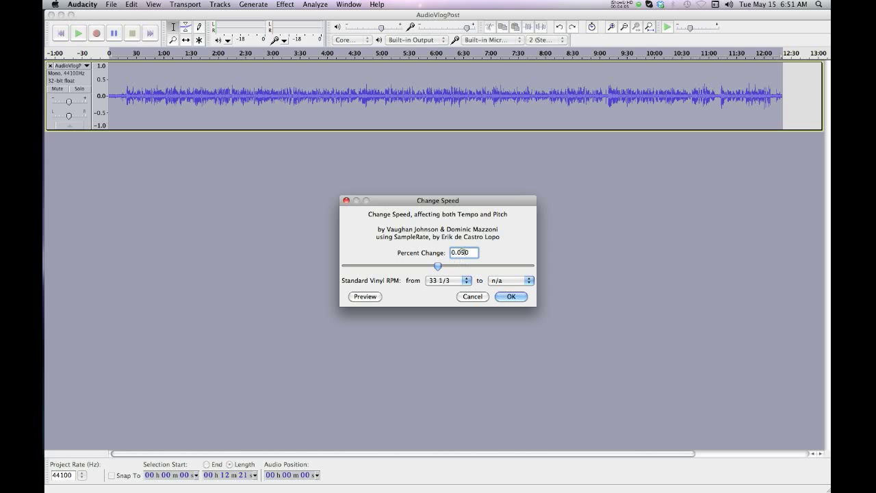
{"action": "double_click", "coordinate": [461, 252]}
{"action": "type", "text": "1"}
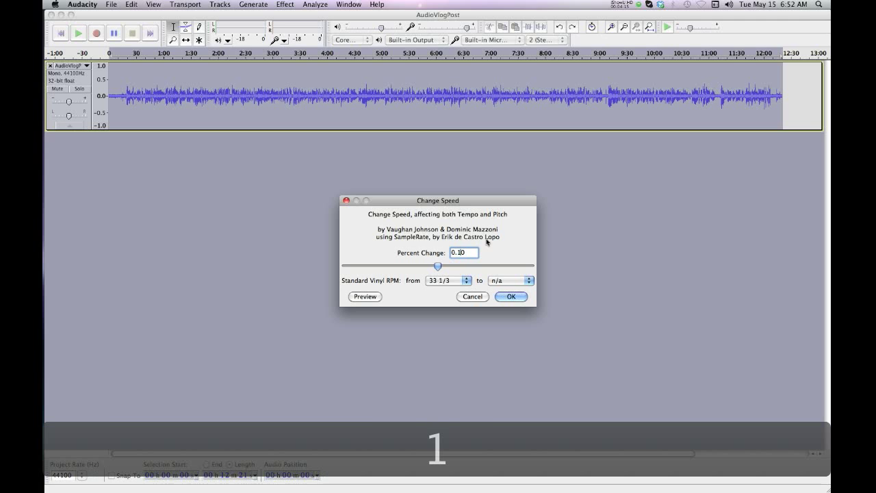
{"action": "left_click", "coordinate": [465, 252]}
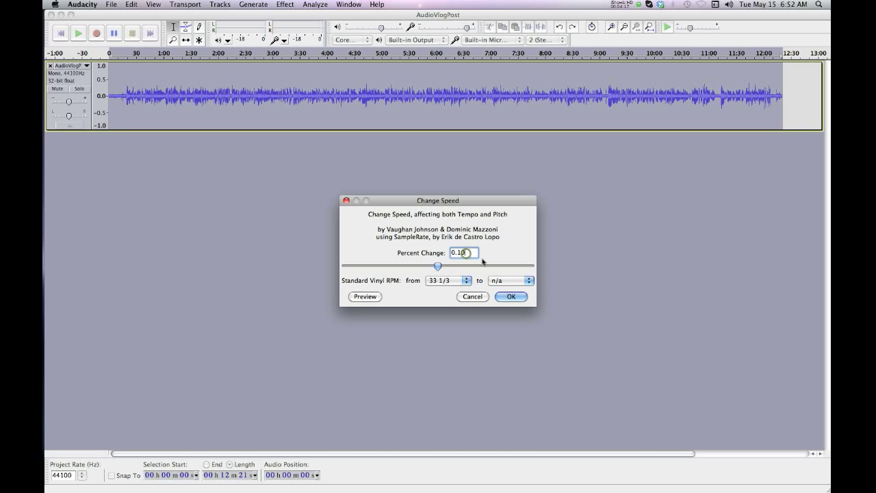
{"action": "type", "text": "0"}
{"action": "left_click", "coordinate": [451, 252]}
{"action": "type", "text": "-"}
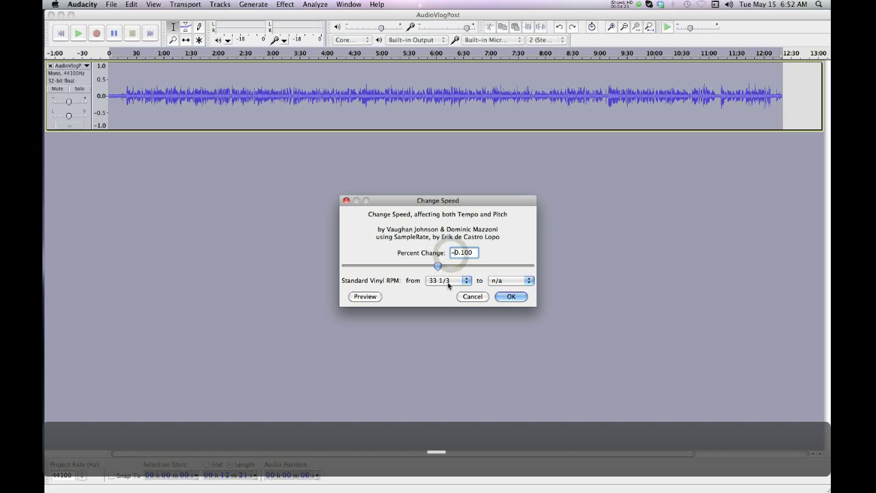
{"action": "key", "text": "BackSpace"}
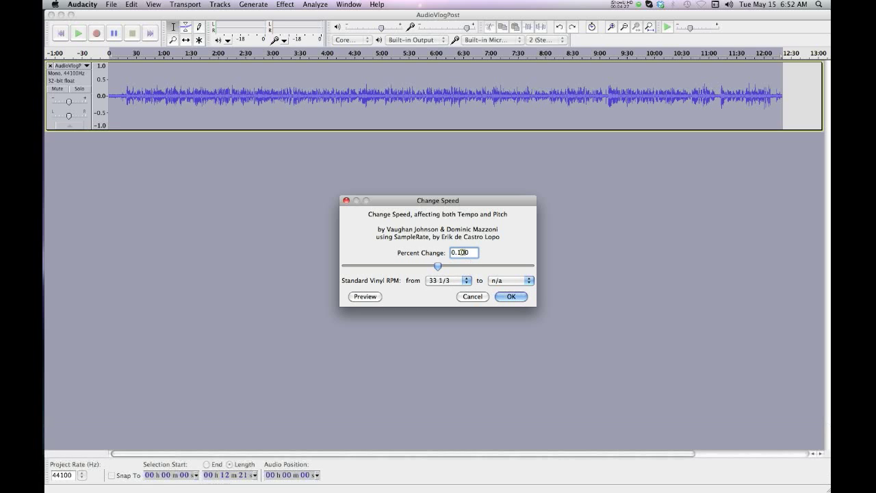
{"action": "left_click", "coordinate": [462, 252]}
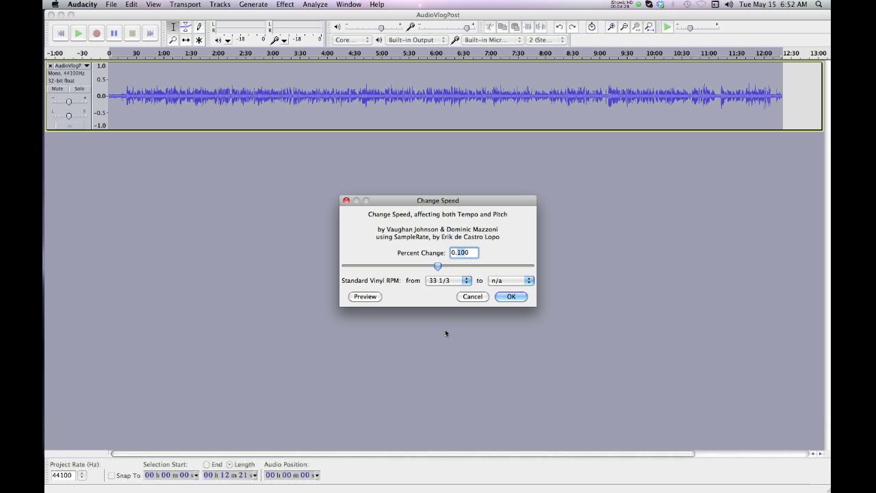
{"action": "key", "text": "BackSpace"}
{"action": "type", "text": "5"}
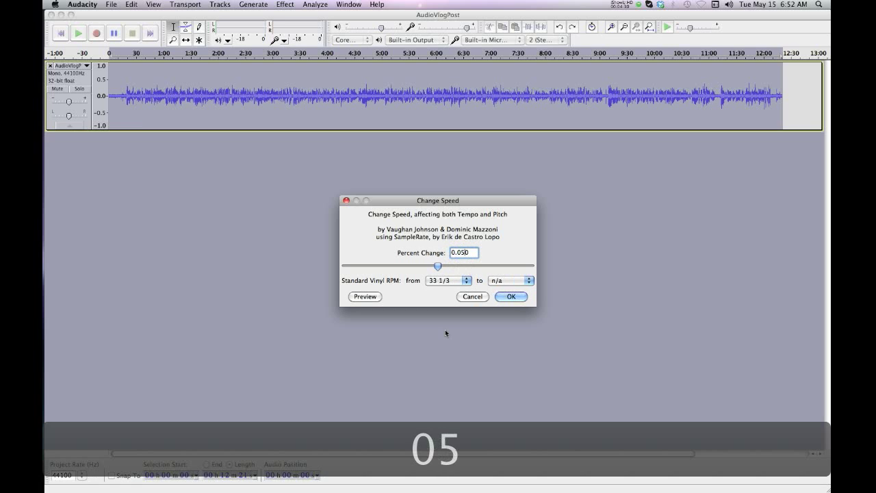
{"action": "left_click", "coordinate": [512, 296]}
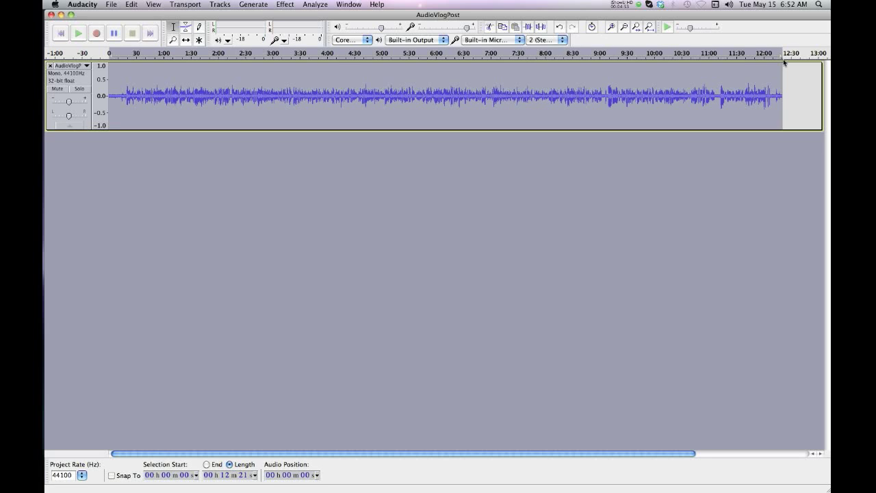
- Minimize Audacity and switch back to Final Cut Pro's TelephotoVlog timeline
{"action": "left_click", "coordinate": [61, 15]}
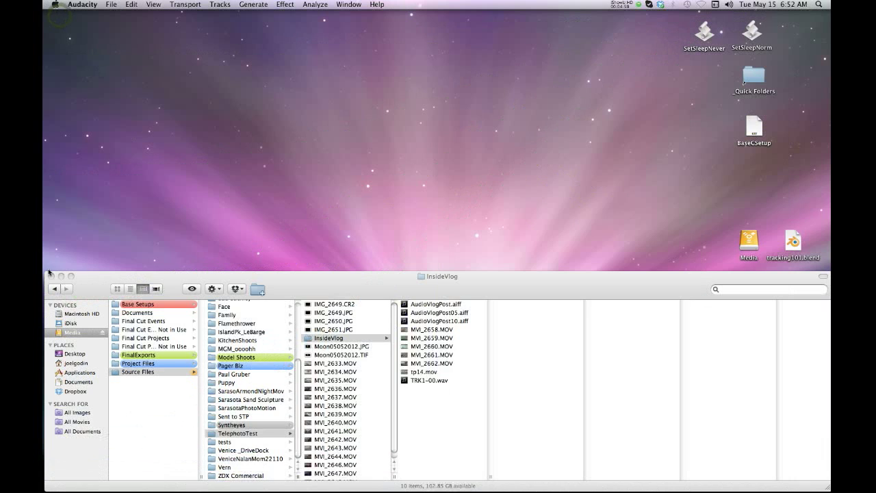
{"action": "mouse_move", "coordinate": [53, 179]}
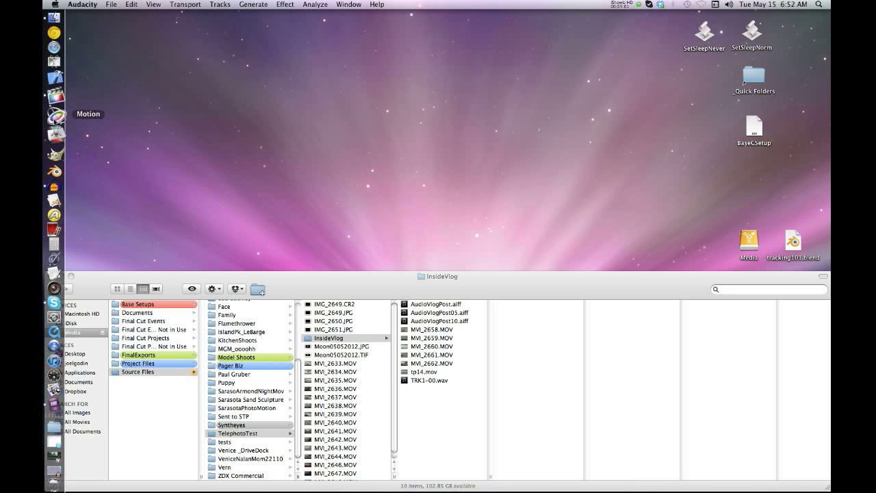
{"action": "left_click", "coordinate": [55, 103]}
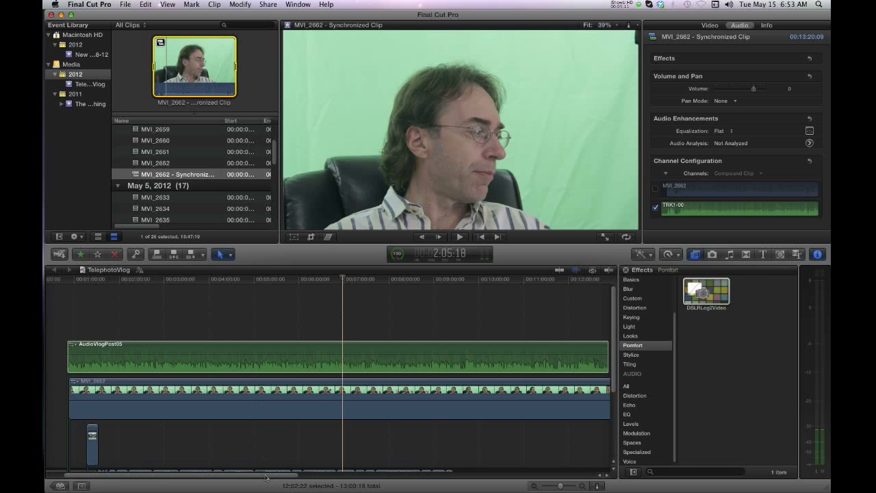
- Scroll to the clip ends, park the playhead around 11:56:23, and select MVI_2662
{"action": "left_click_drag", "start_coordinate": [264, 474], "coordinate": [363, 476]}
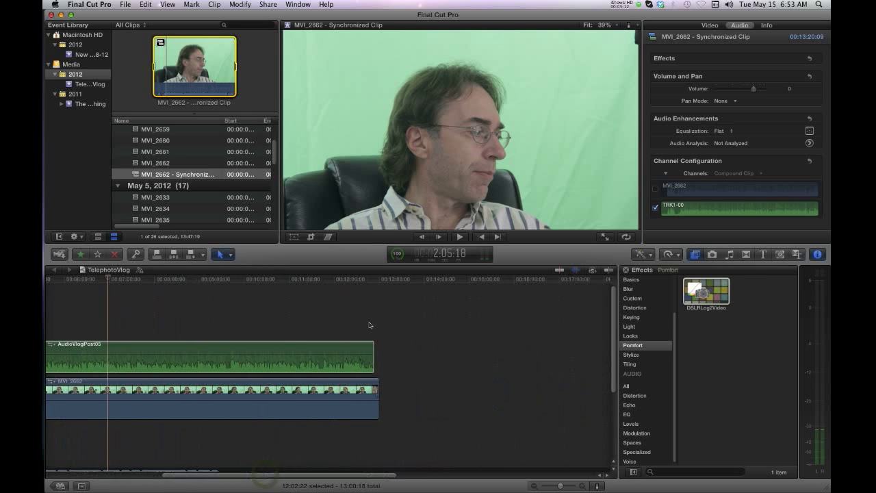
{"action": "left_click", "coordinate": [362, 279]}
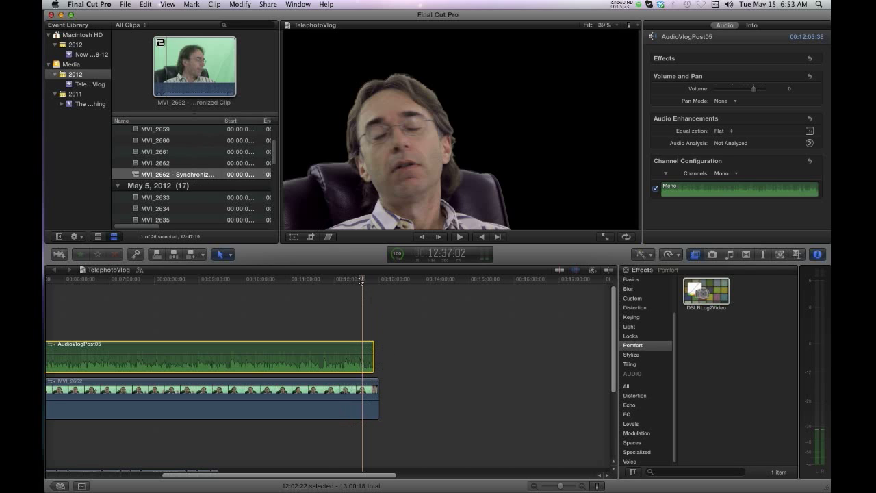
{"action": "left_click", "coordinate": [360, 278]}
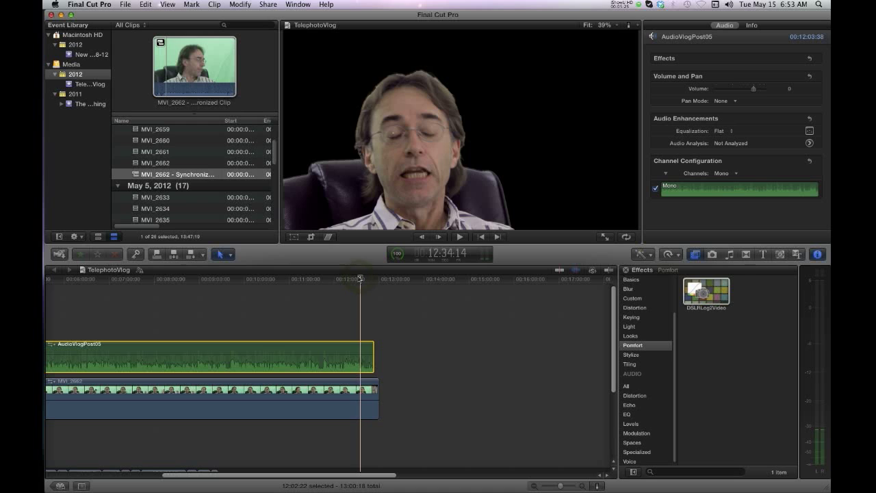
{"action": "left_click", "coordinate": [357, 278]}
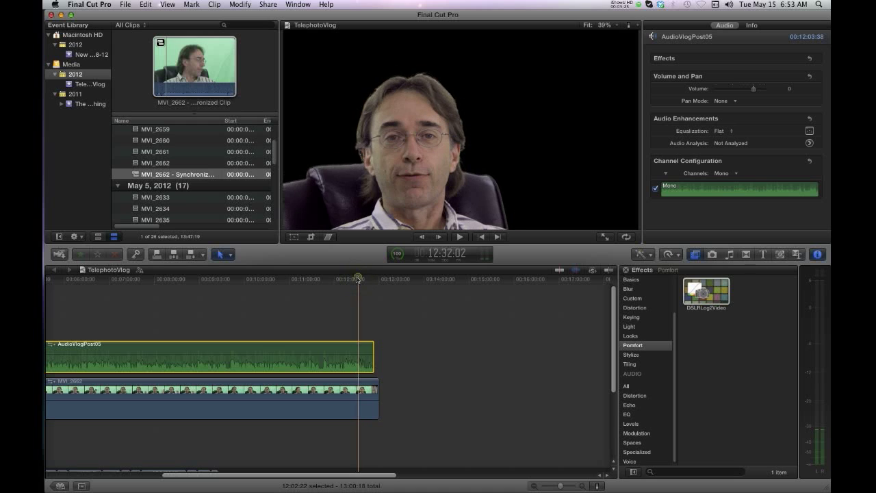
{"action": "left_click", "coordinate": [330, 409]}
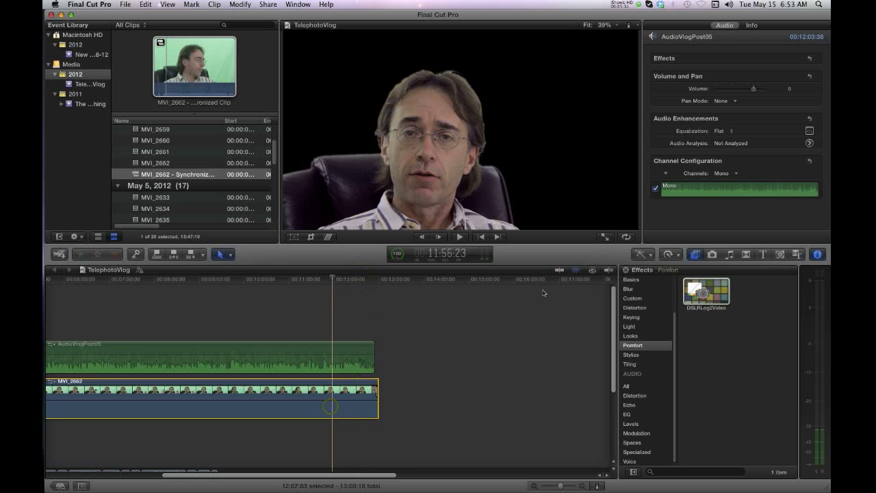
- Enable MVI_2662's Stereo audio channel, zoom in, and set the playhead to about 11:46
{"action": "left_click", "coordinate": [656, 189]}
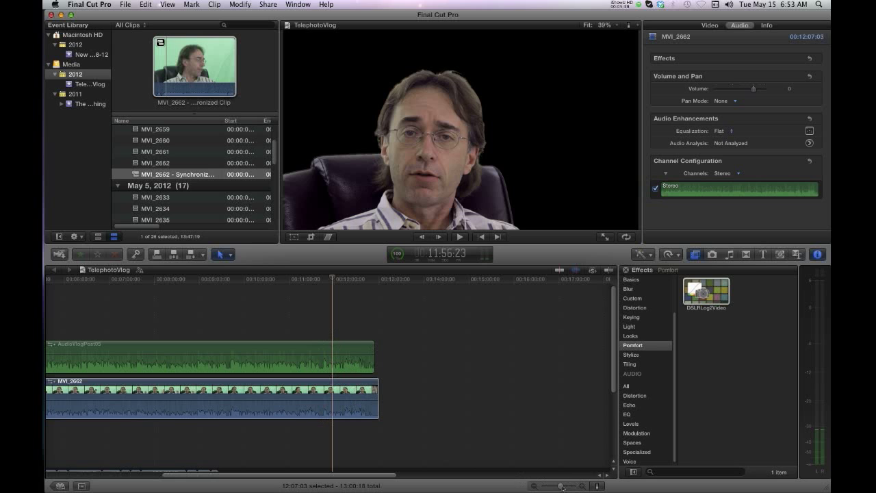
{"action": "left_click_drag", "start_coordinate": [561, 487], "coordinate": [569, 486]}
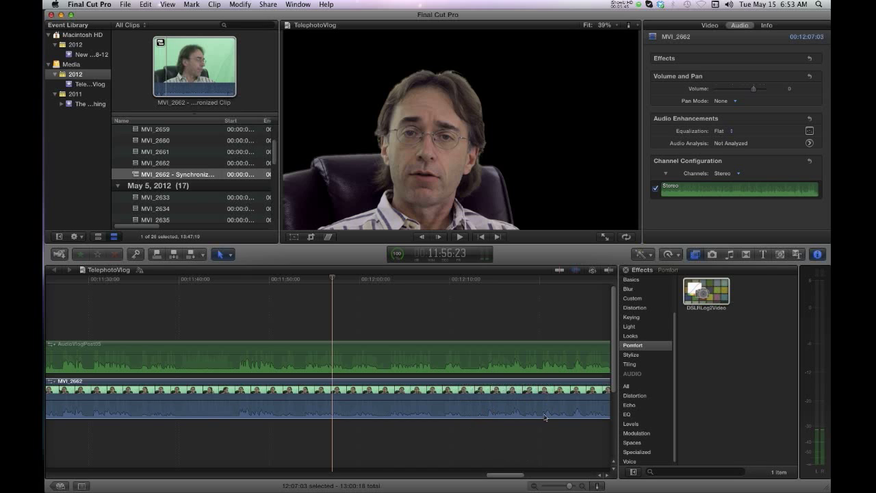
{"action": "mouse_move", "coordinate": [354, 353]}
{"action": "left_click", "coordinate": [240, 280]}
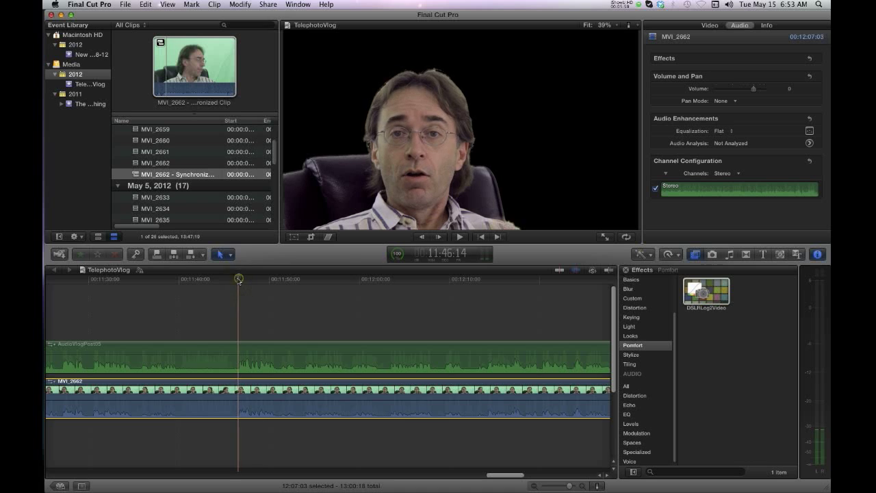
{"action": "left_click", "coordinate": [239, 280]}
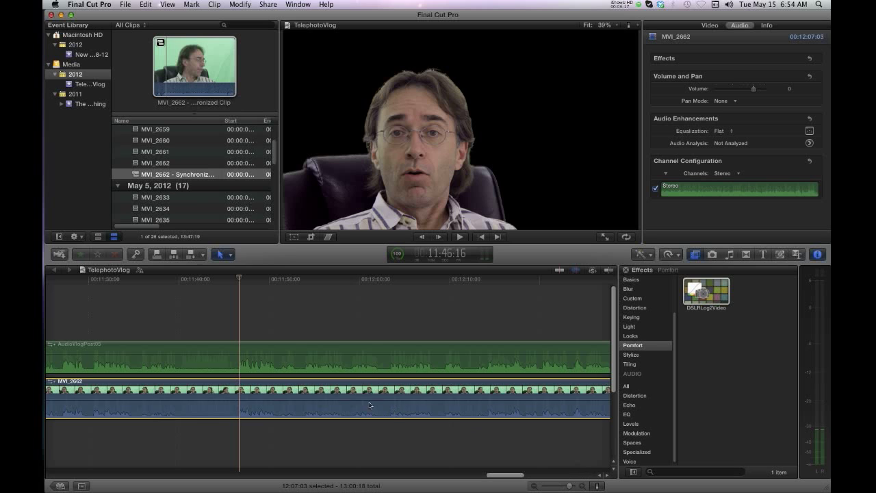
- Play back to compare sync, then move the playhead to about 12:01
{"action": "left_click", "coordinate": [459, 238]}
{"action": "left_click", "coordinate": [459, 237]}
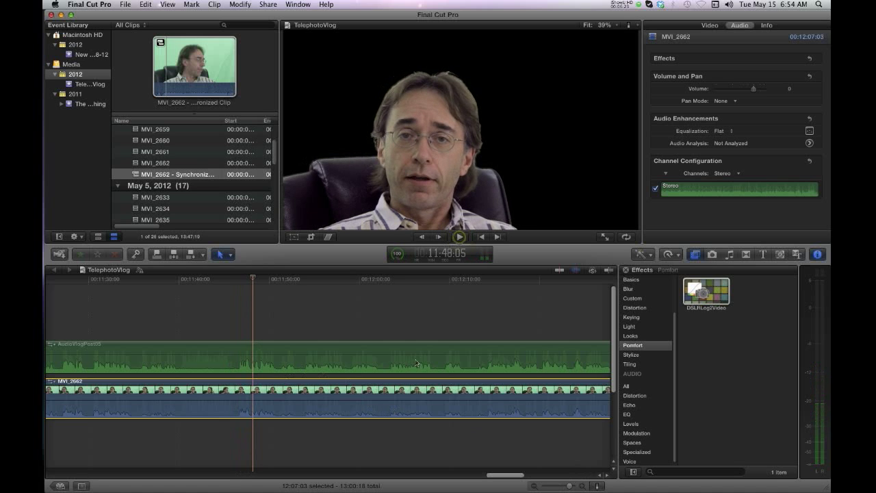
{"action": "left_click", "coordinate": [367, 406]}
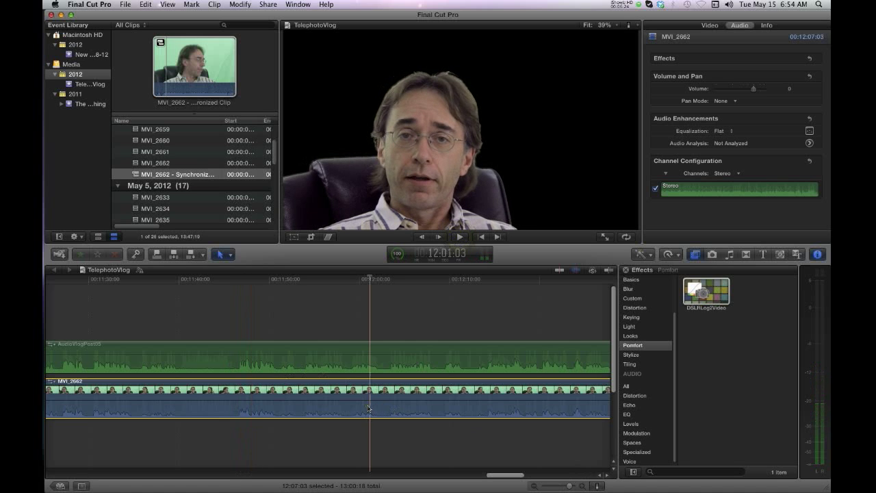
- Uncheck MVI_2662's Stereo audio and review playback from an earlier point
{"action": "left_click", "coordinate": [655, 187]}
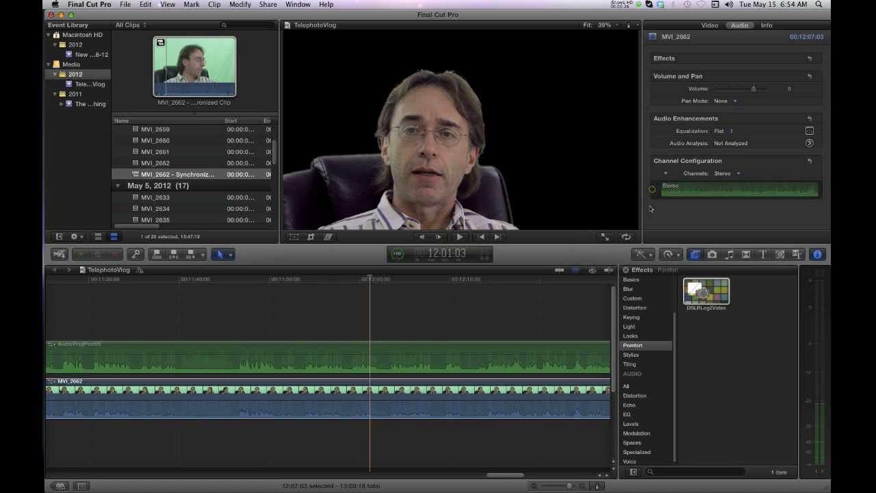
{"action": "left_click", "coordinate": [230, 278]}
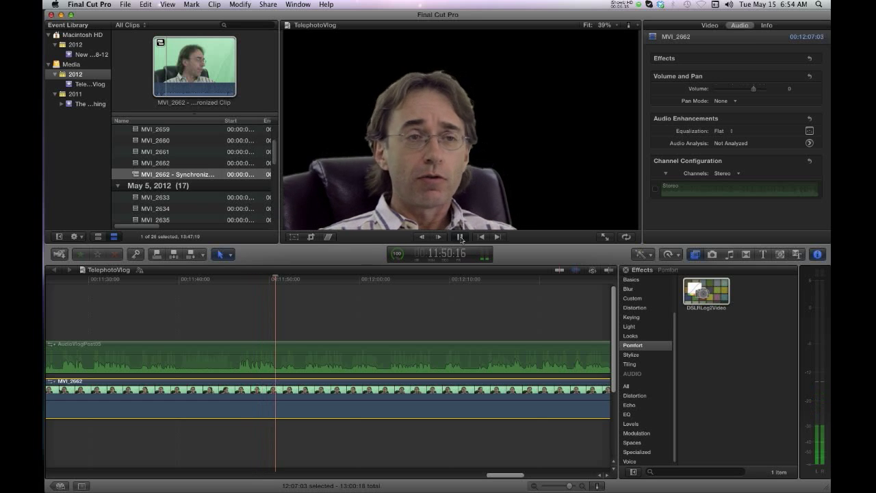
{"action": "left_click", "coordinate": [460, 237]}
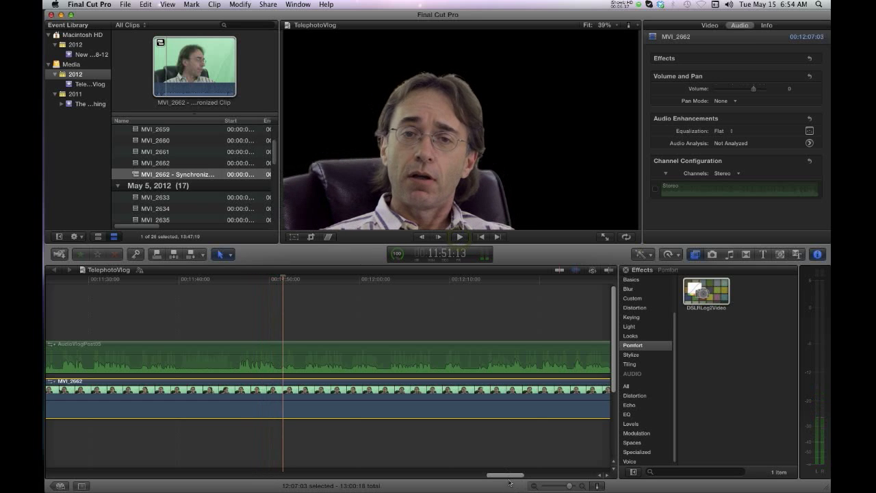
- Scroll to the start of the clips and play back there to check sync
{"action": "left_click_drag", "start_coordinate": [508, 477], "coordinate": [335, 487]}
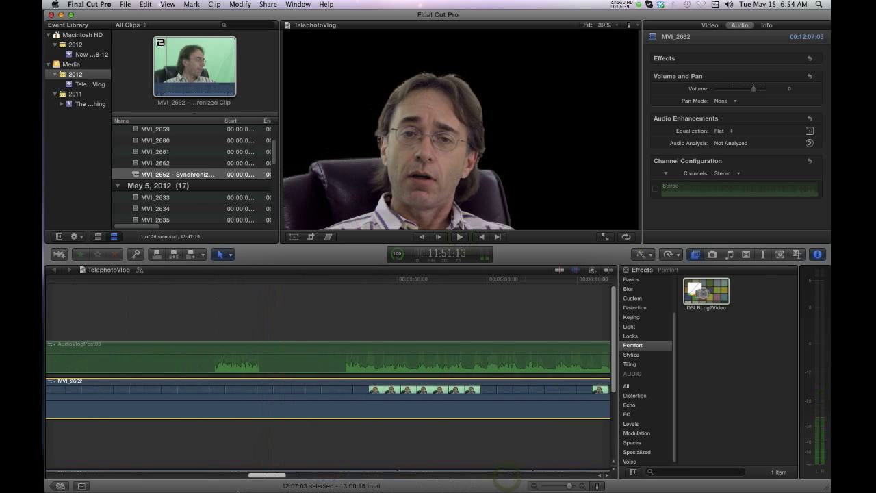
{"action": "left_click_drag", "start_coordinate": [267, 475], "coordinate": [96, 485]}
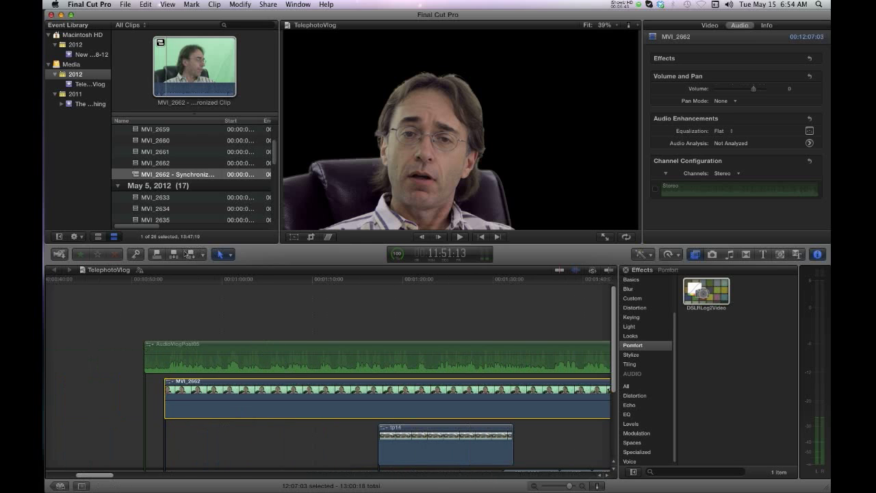
{"action": "left_click", "coordinate": [165, 280]}
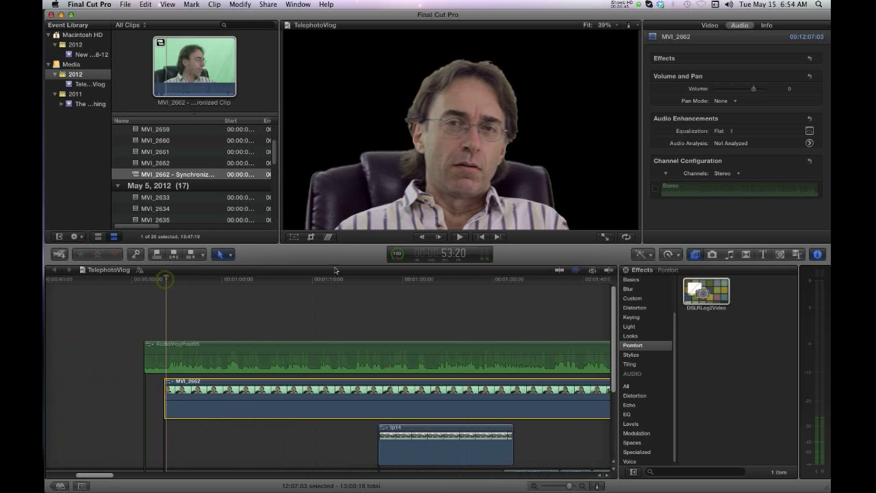
{"action": "left_click", "coordinate": [458, 237]}
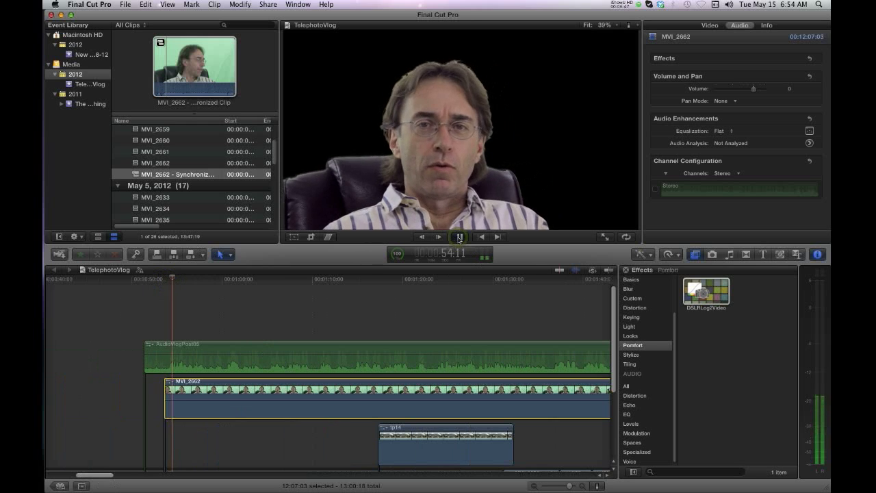
{"action": "left_click", "coordinate": [459, 236]}
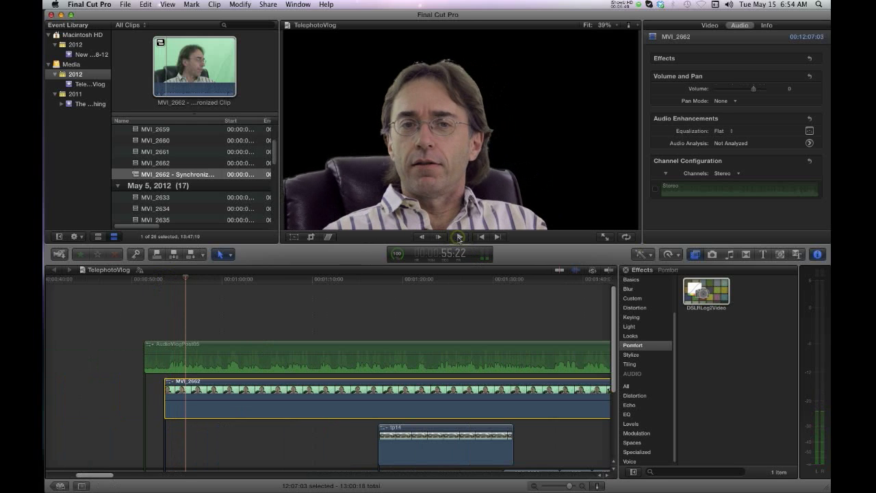
{"action": "left_click", "coordinate": [459, 237]}
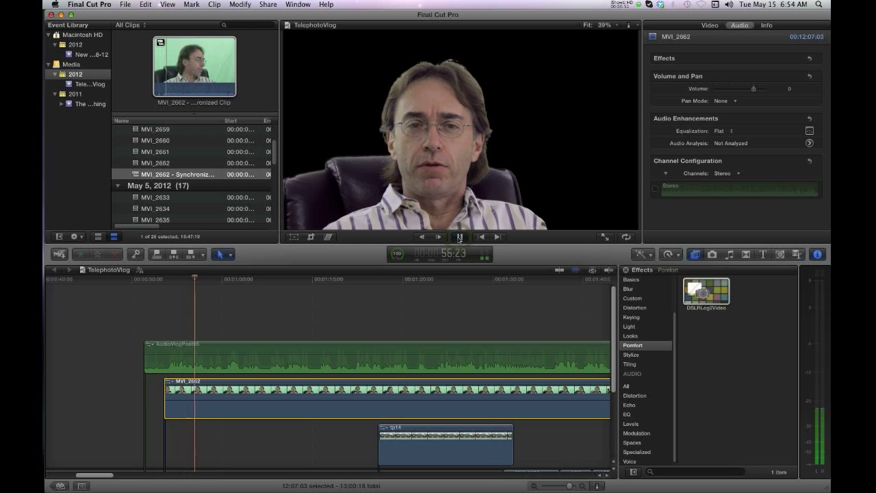
{"action": "left_click", "coordinate": [458, 237]}
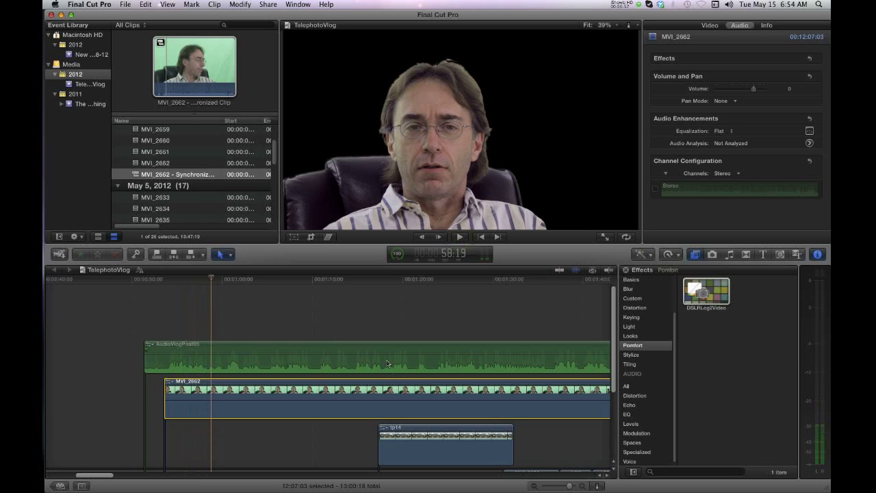
- Raise the AudioVlogPost05 clip's volume, replay it, and minimize Final Cut Pro
{"action": "left_click_drag", "start_coordinate": [387, 364], "coordinate": [384, 336]}
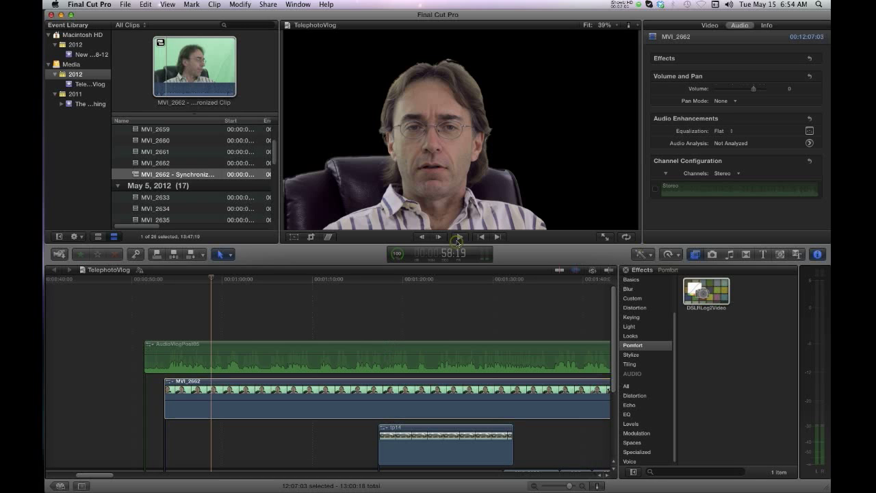
{"action": "left_click", "coordinate": [457, 239]}
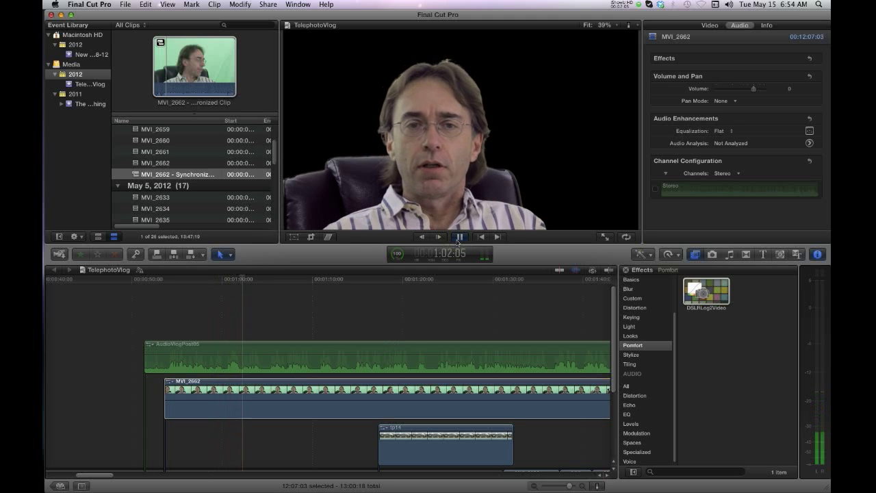
{"action": "left_click", "coordinate": [457, 238]}
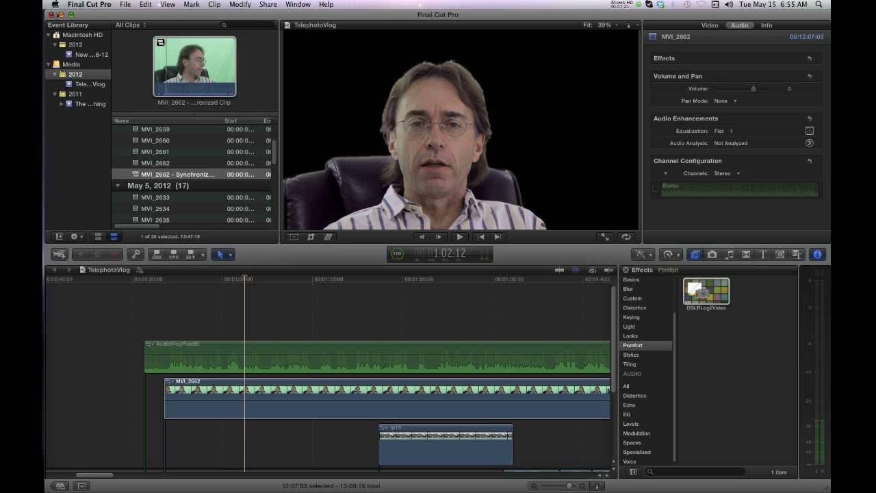
{"action": "left_click", "coordinate": [60, 15]}
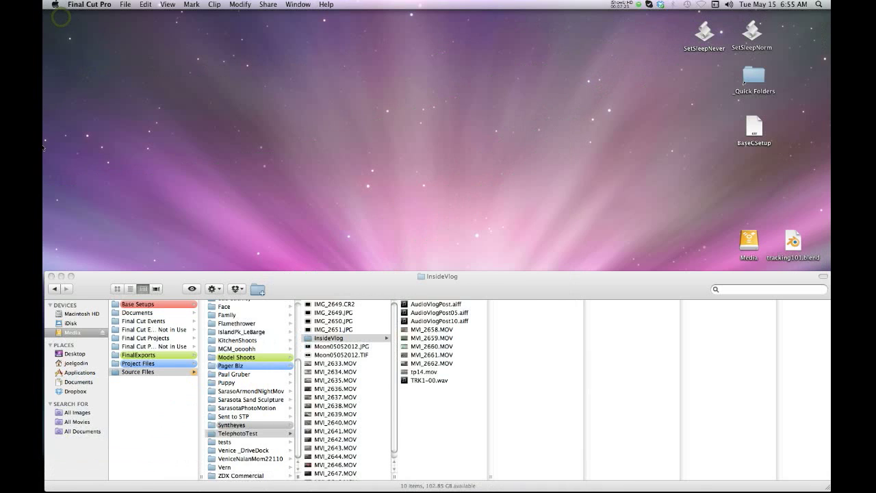
{"action": "left_click", "coordinate": [55, 177]}
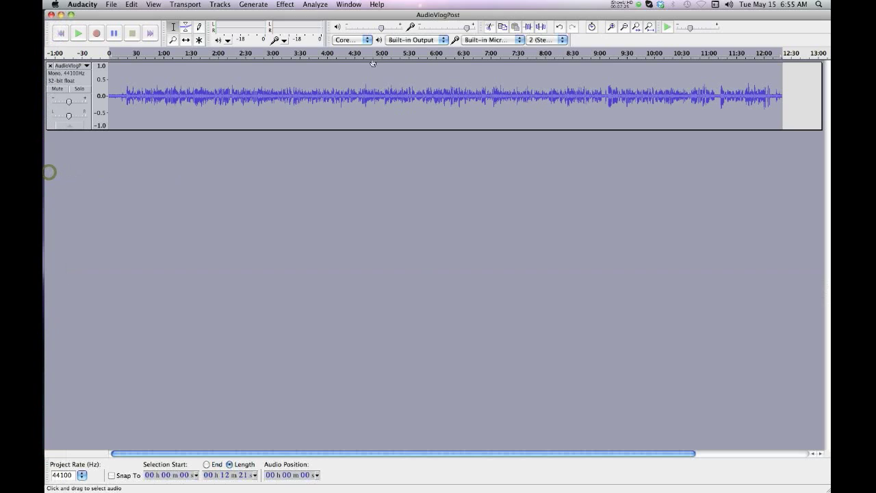
{"action": "left_click", "coordinate": [284, 4]}
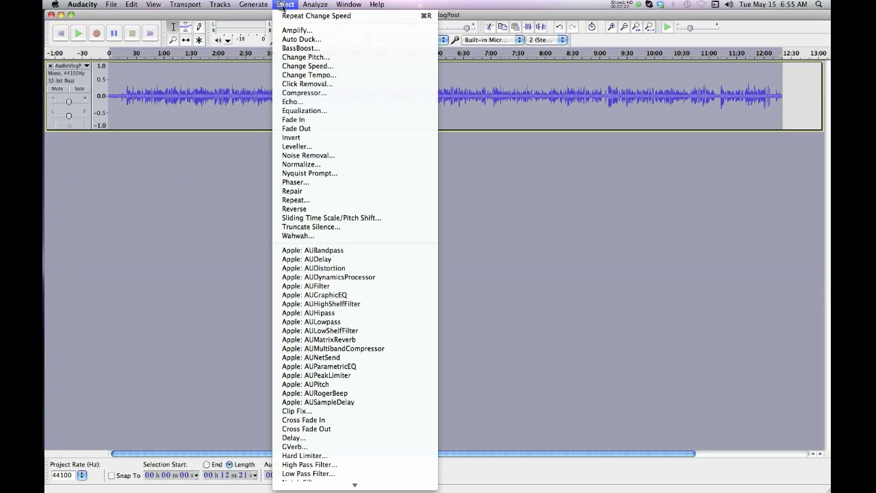
{"action": "left_click", "coordinate": [303, 67]}
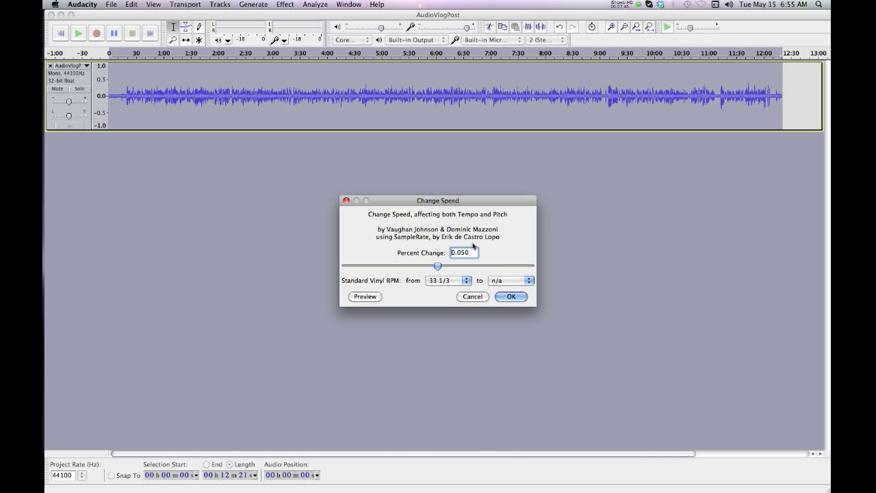
{"action": "type", "text": "-"}
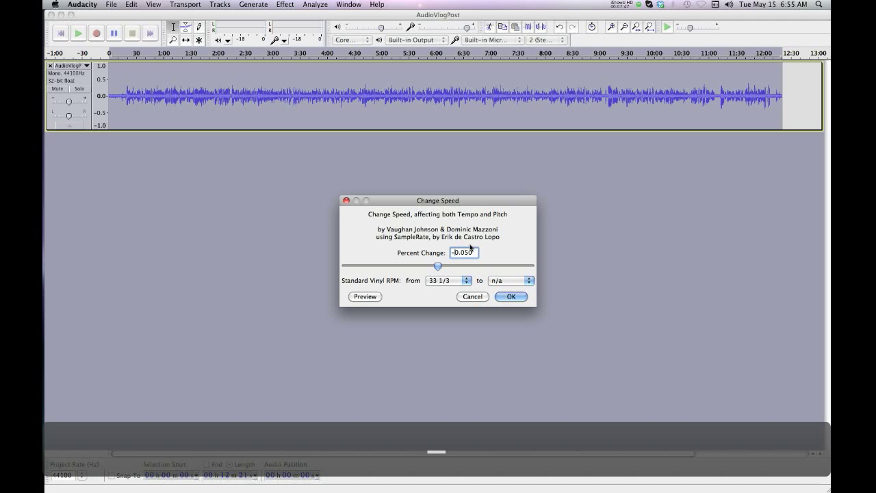
{"action": "key", "text": "BackSpace"}
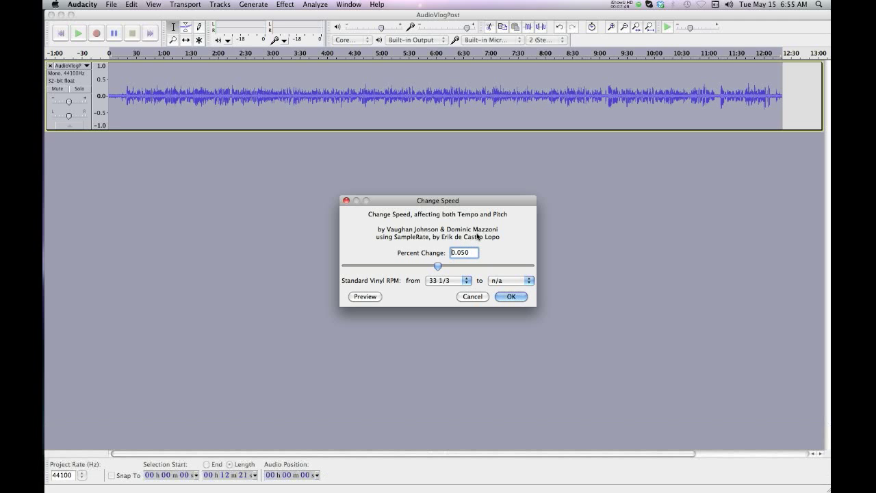
{"action": "left_click", "coordinate": [479, 296]}
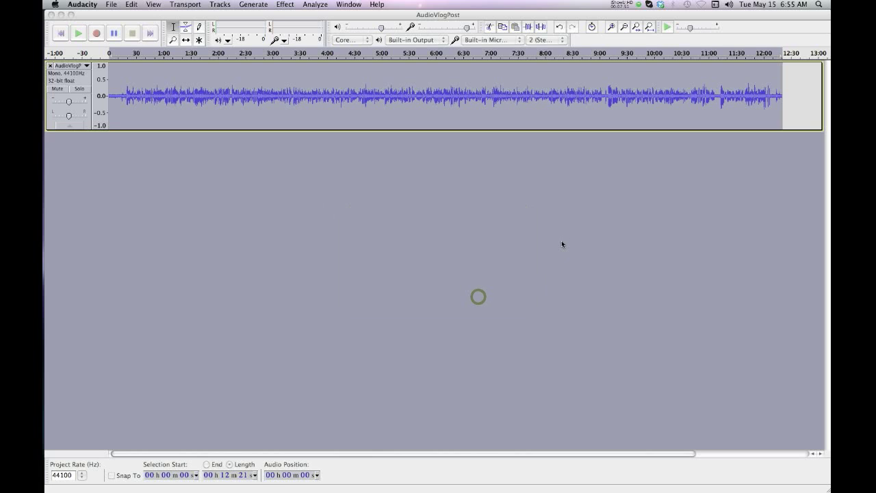
{"action": "left_click", "coordinate": [60, 15]}
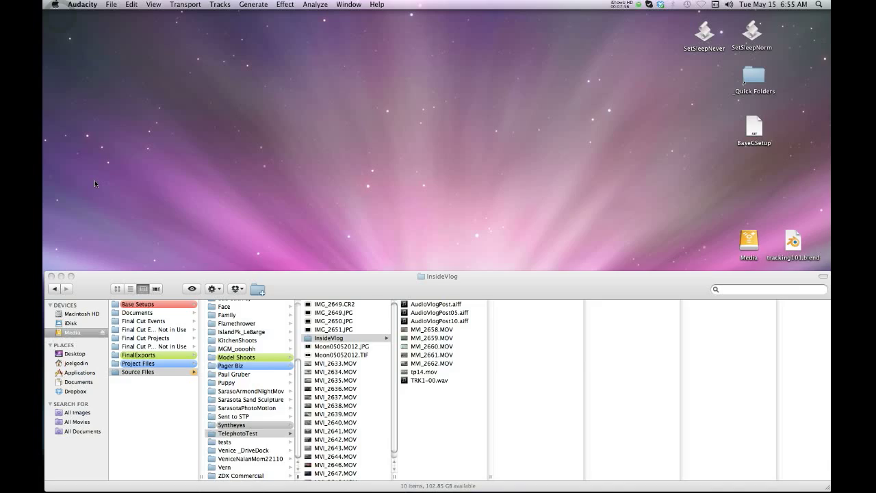
{"action": "left_click", "coordinate": [94, 180]}
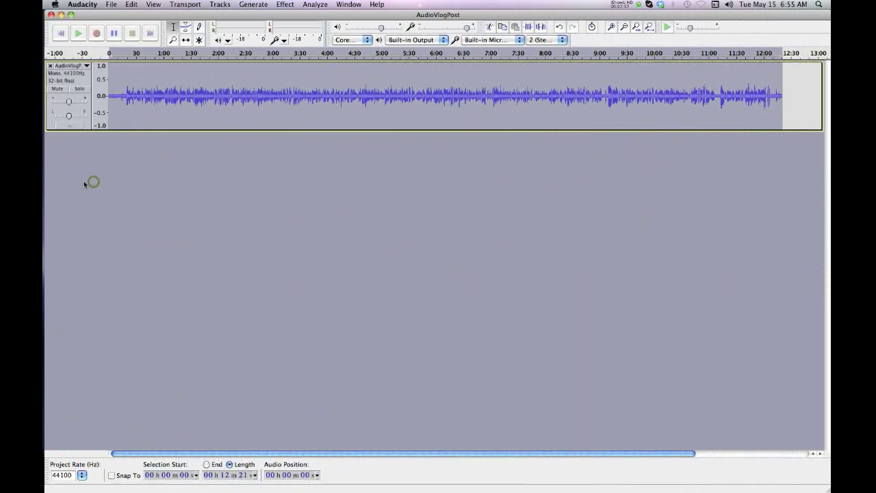
- Minimize Audacity and restore Final Cut Pro's TelephotoVlog window
{"action": "left_click", "coordinate": [61, 14]}
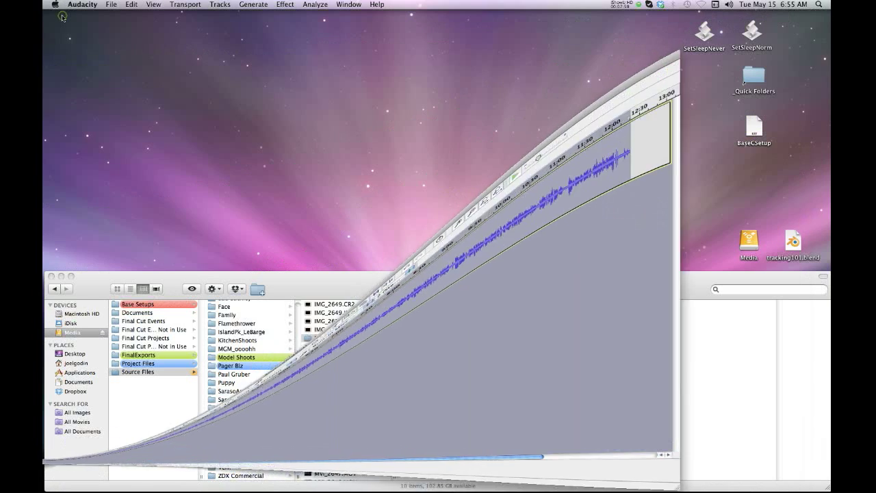
{"action": "mouse_move", "coordinate": [55, 116]}
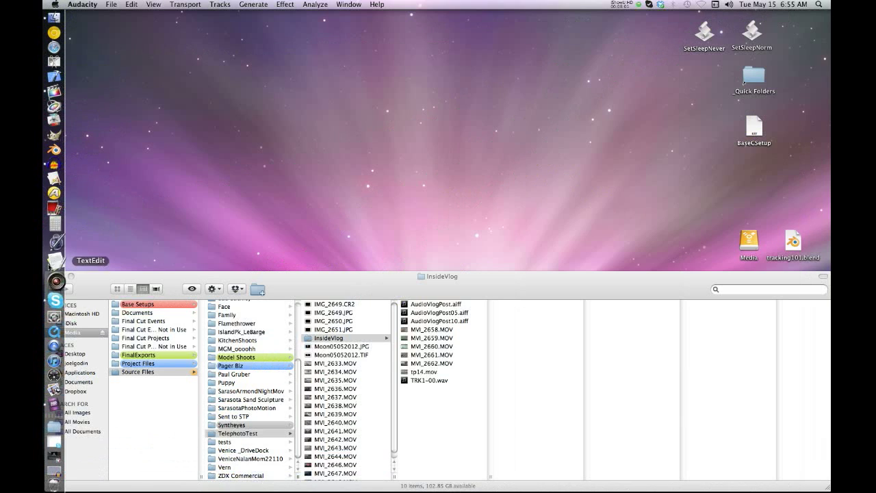
{"action": "left_click", "coordinate": [55, 106]}
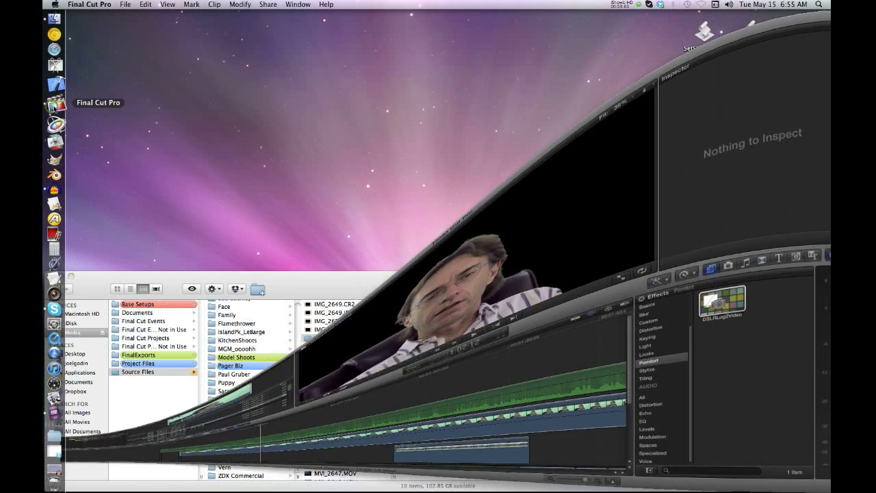